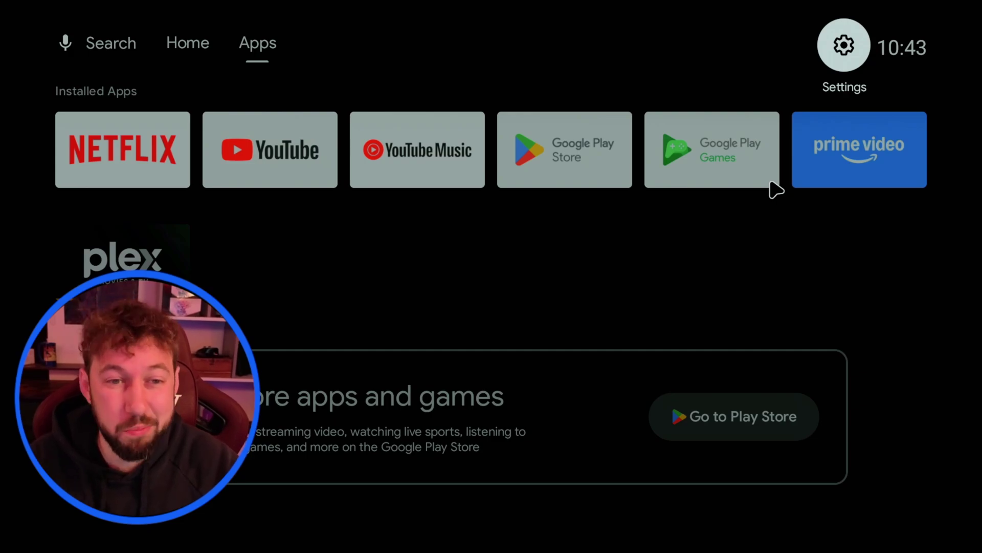
- Open Network & Internet and scroll the available Wi-Fi networks below Main Wifi
key("Return")
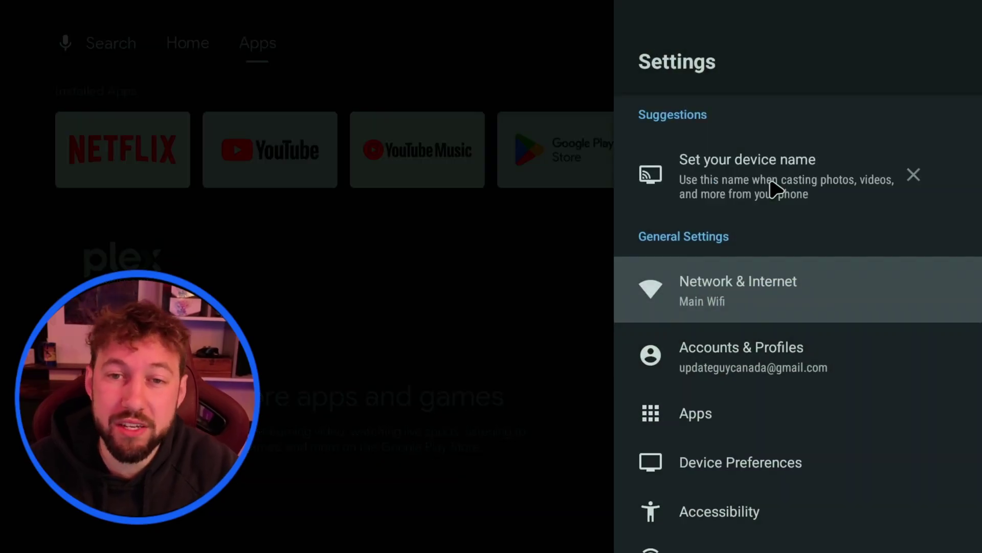
key("Return")
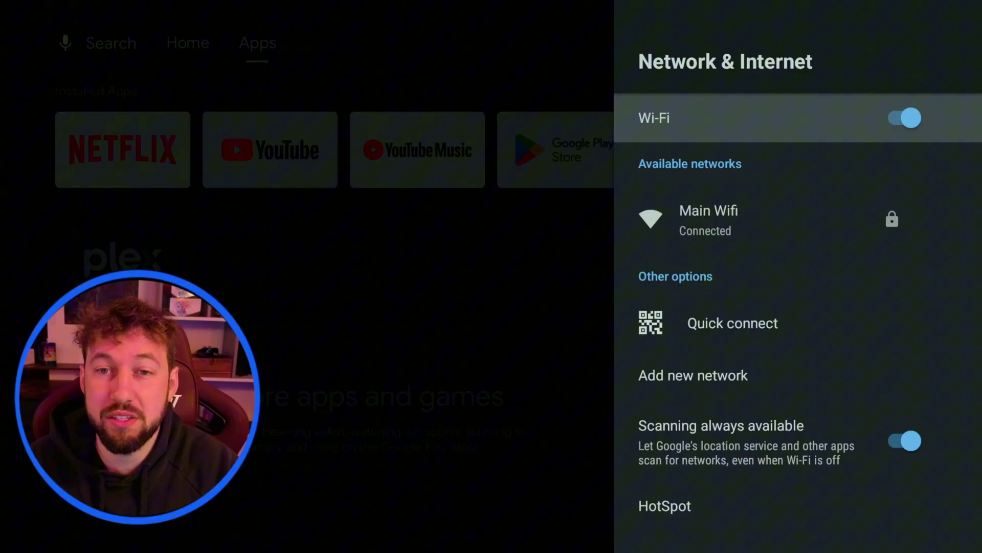
key("Down")
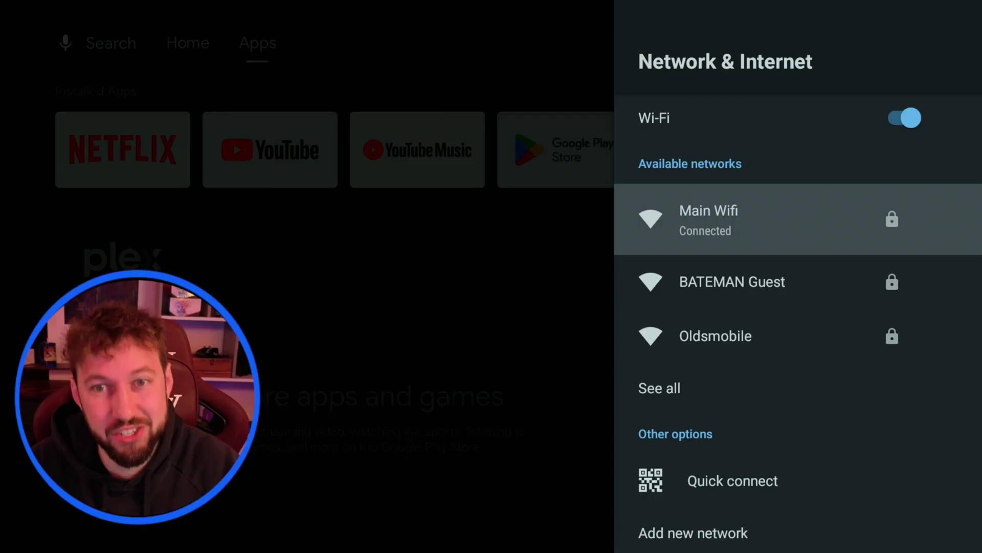
key("Down")
key("Down")
key("Down")
key("Up")
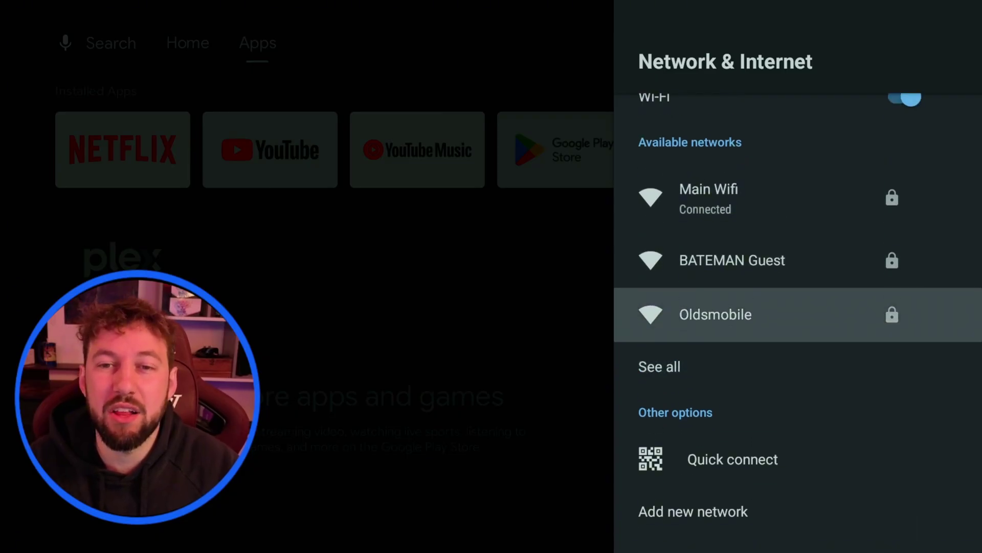
key("Up")
key("Up")
key("Down")
key("Down")
key("Down")
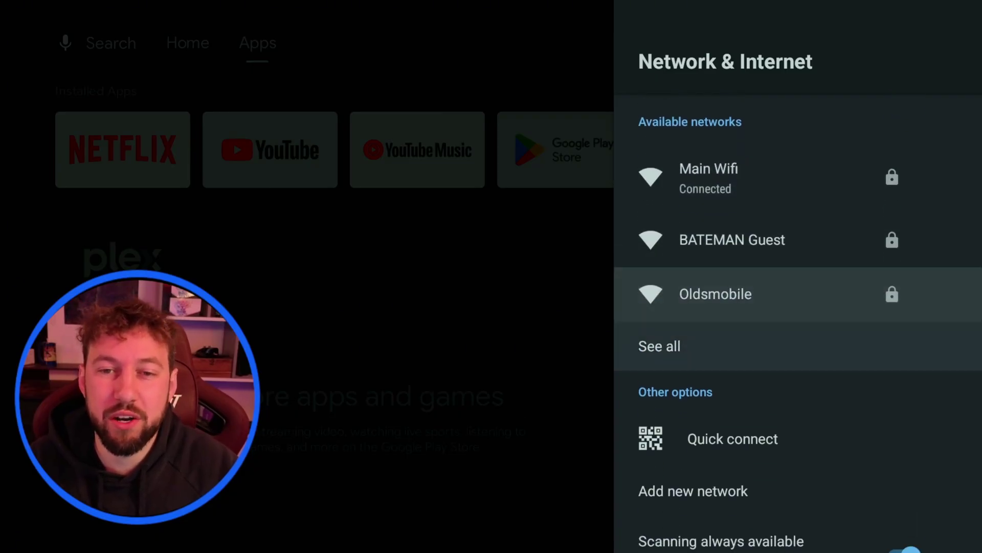
- Expand the list with See all and browse networks such as Good Wifi (backyard) and TELUS0194
key("Return")
key("Up")
key("Up")
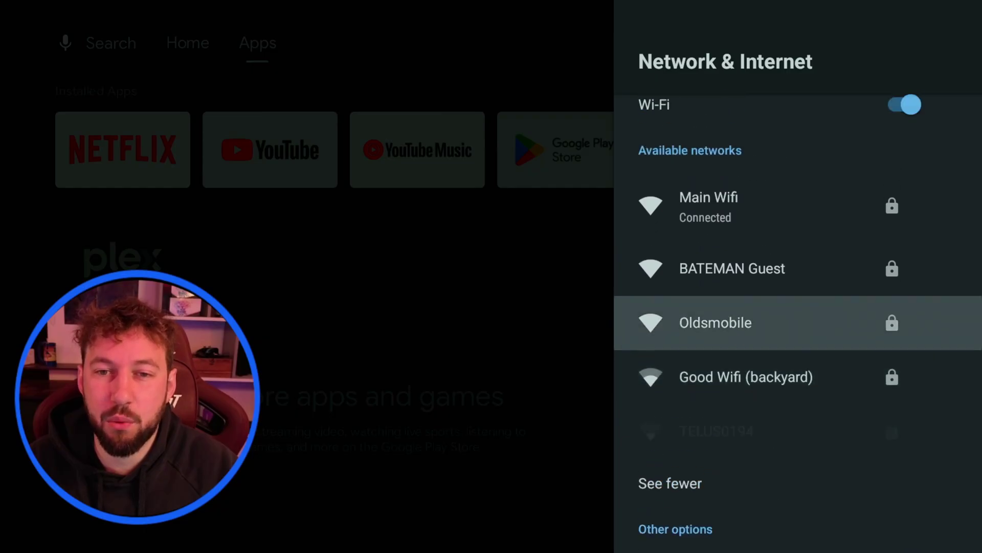
key("Up")
key("Up")
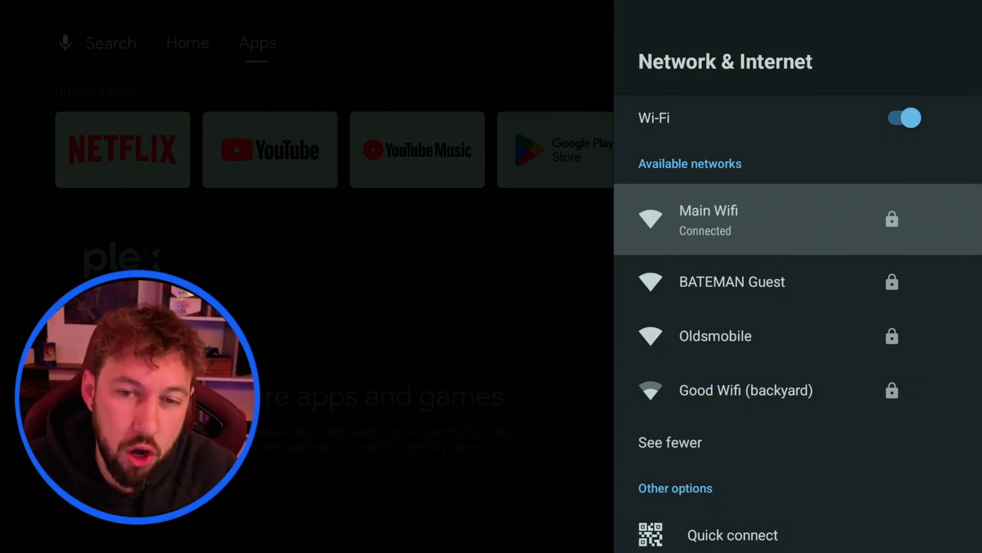
key("Down")
key("Down")
key("Down")
key("Down")
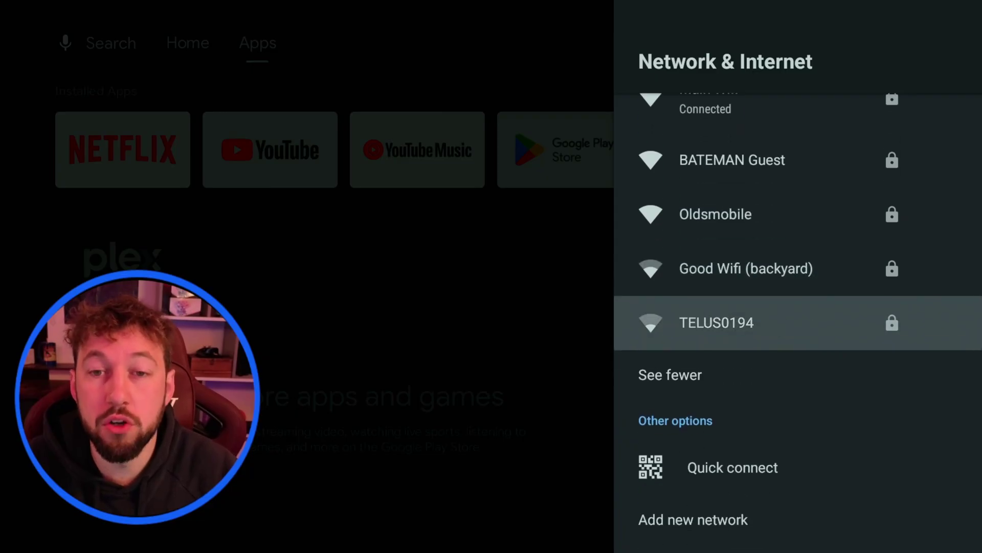
key("Up")
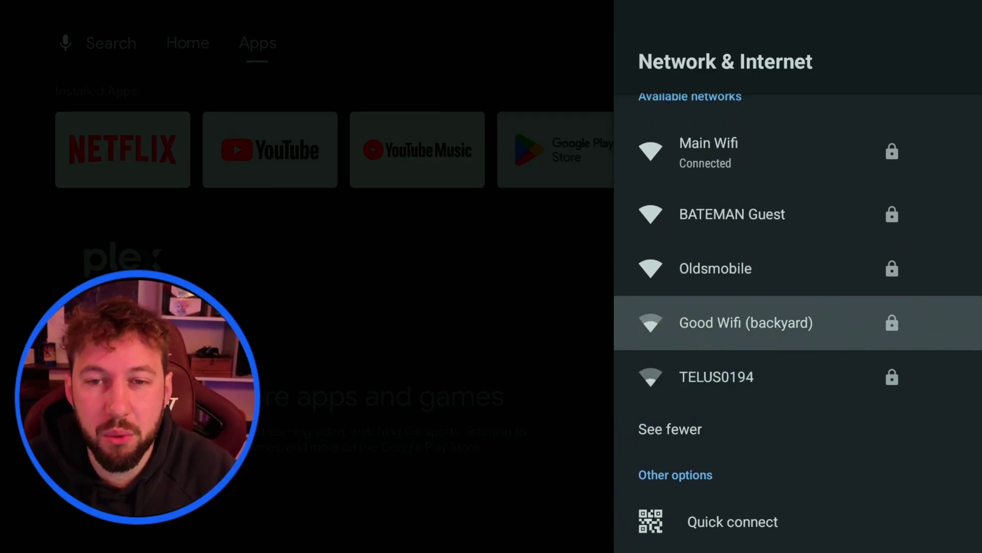
key("Down")
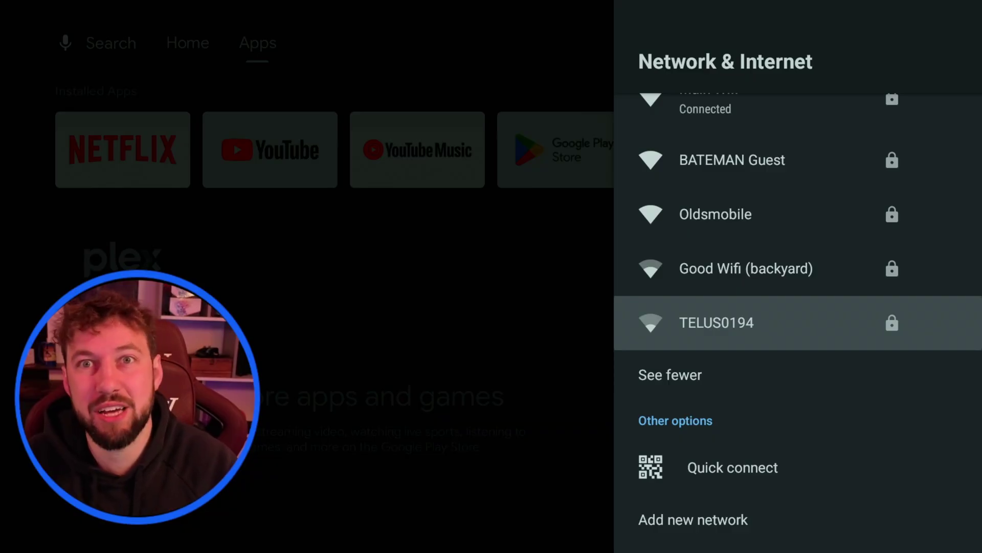
key("Up")
key("Up")
key("Up")
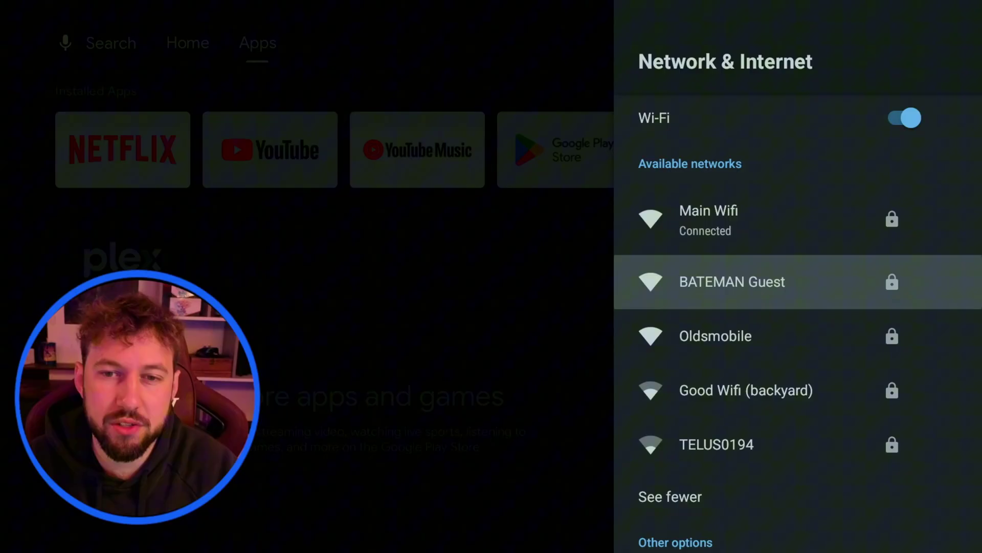
- Scroll the Wi-Fi options from Scanning always available back up to the Wi-Fi toggle
key("Down")
key("Down")
key("Down")
key("Down")
key("Down")
key("Down")
key("Down")
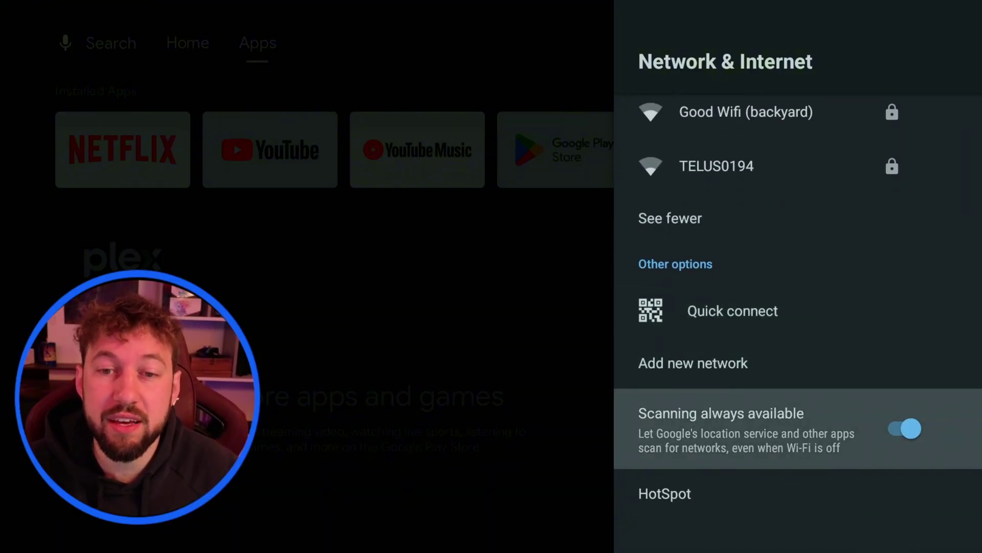
key("Up")
key("Up")
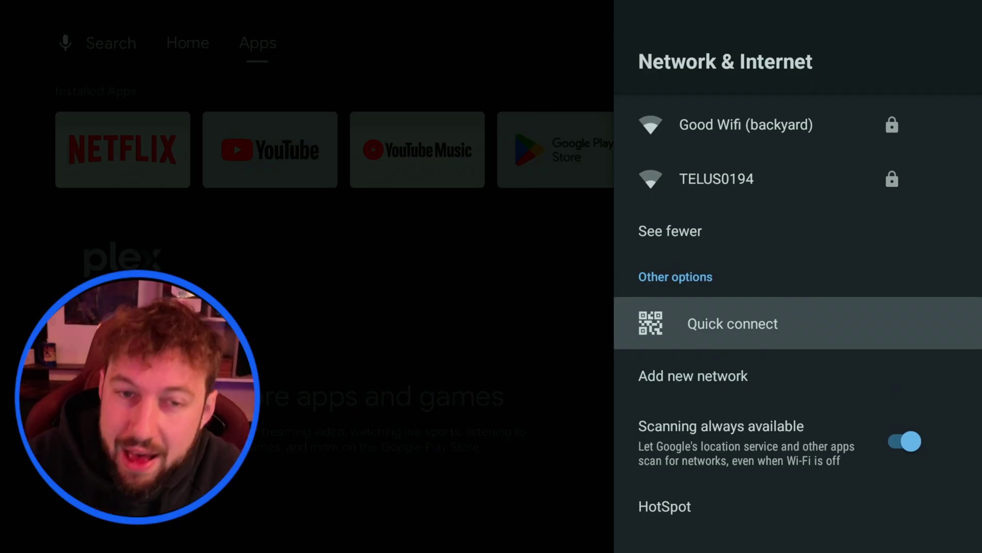
key("Up")
key("Up")
key("Up")
key("Up")
key("Up")
key("Up")
key("Up")
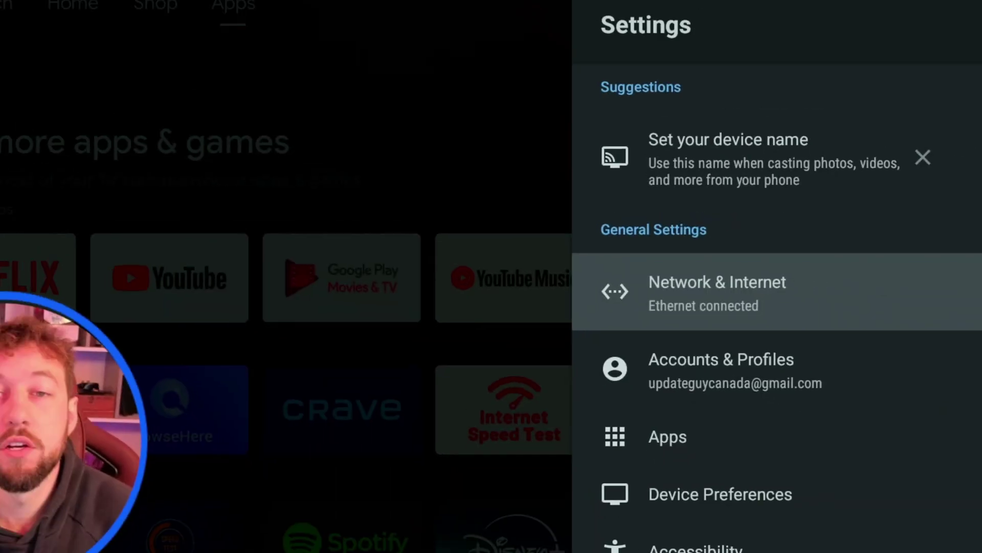
- Check the Ethernet connection in Network & Internet, then close Settings
key("Return")
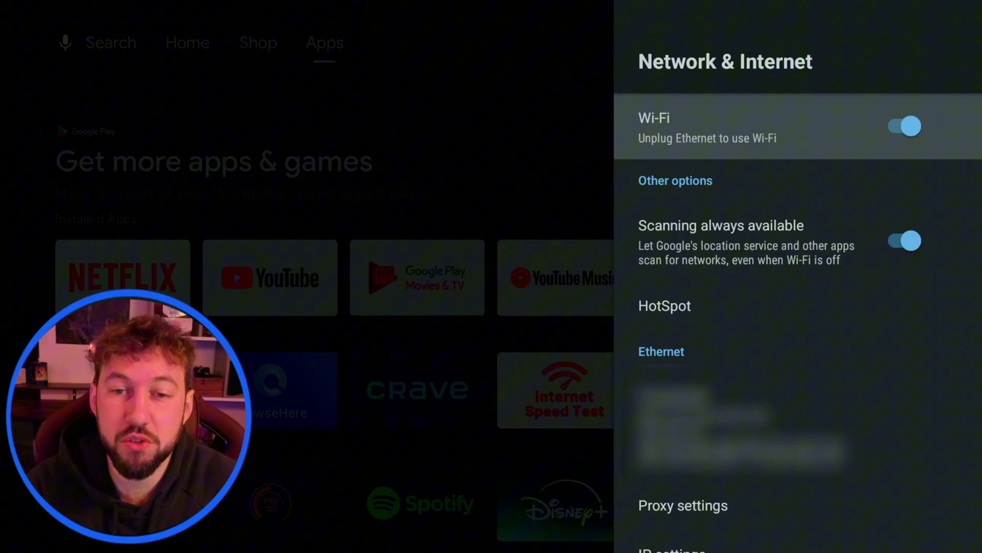
key("Down")
key("Up")
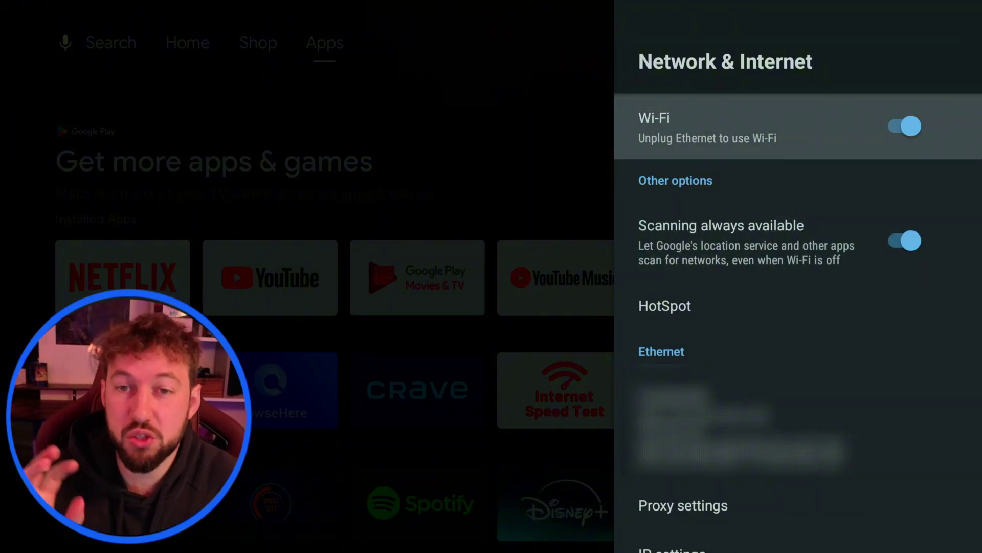
key("Escape")
key("Escape")
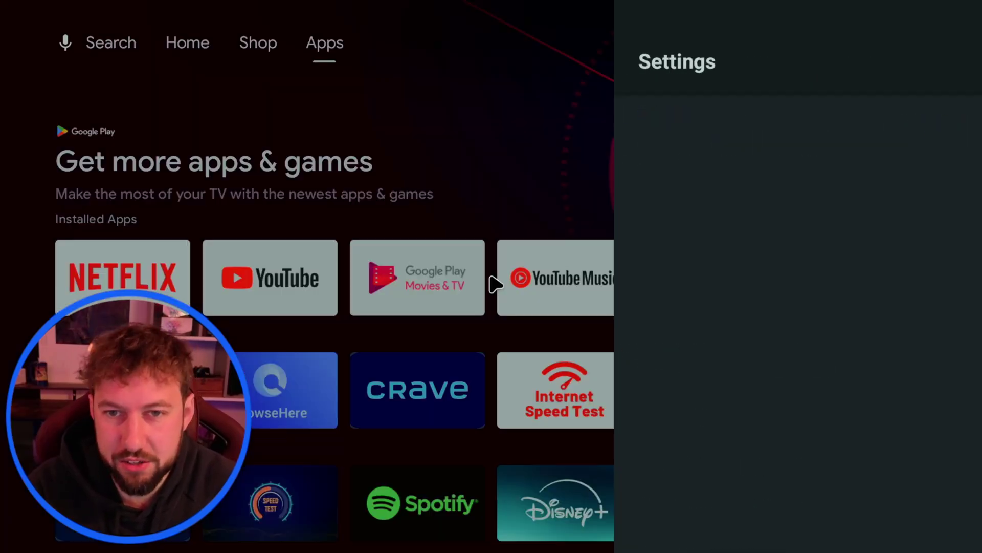
- Launch Internet Speed Test from the apps row and run a new test: 14.03 Mbps down, 97.64 Mbps up
key("Down")
key("Down")
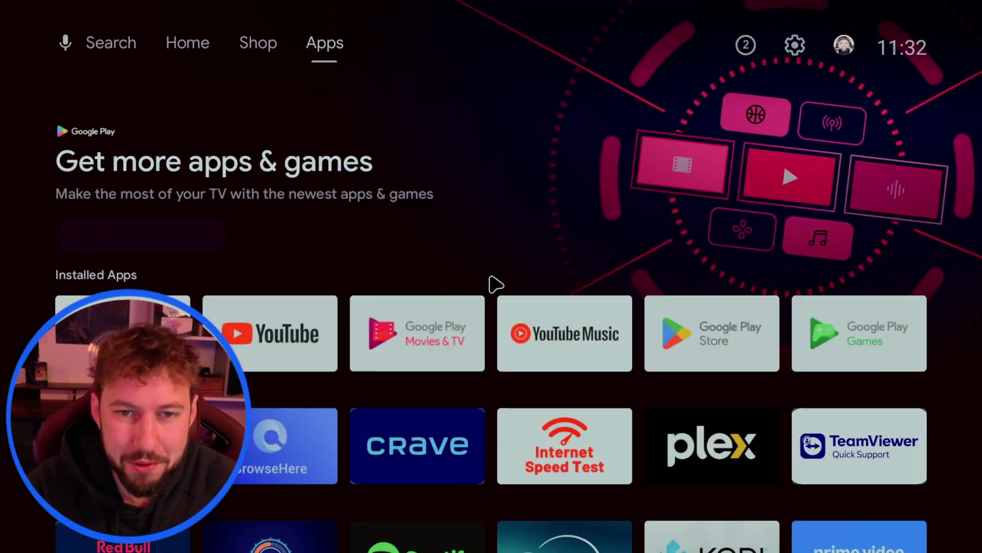
key("Up")
key("Down")
key("Down")
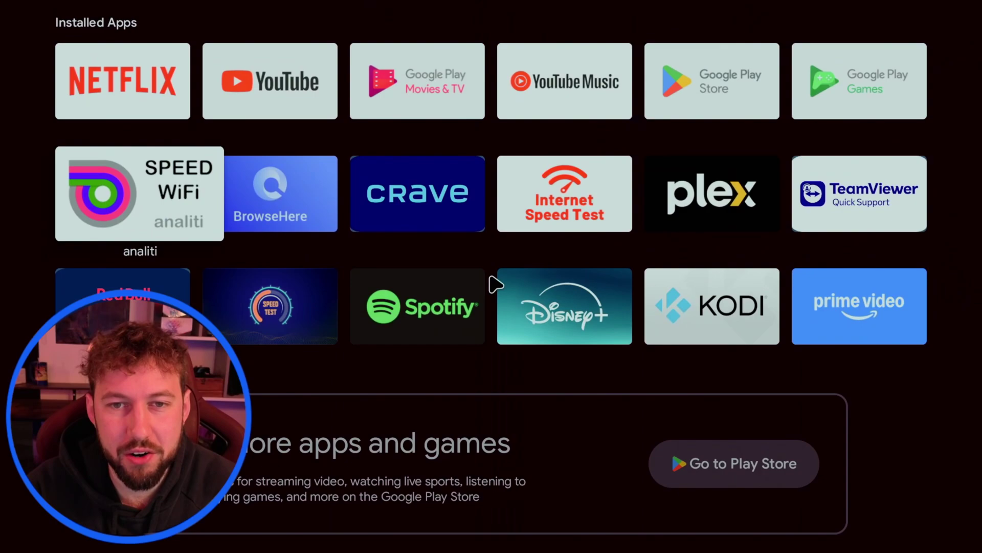
key("Right")
key("Right")
key("Right")
key("Return")
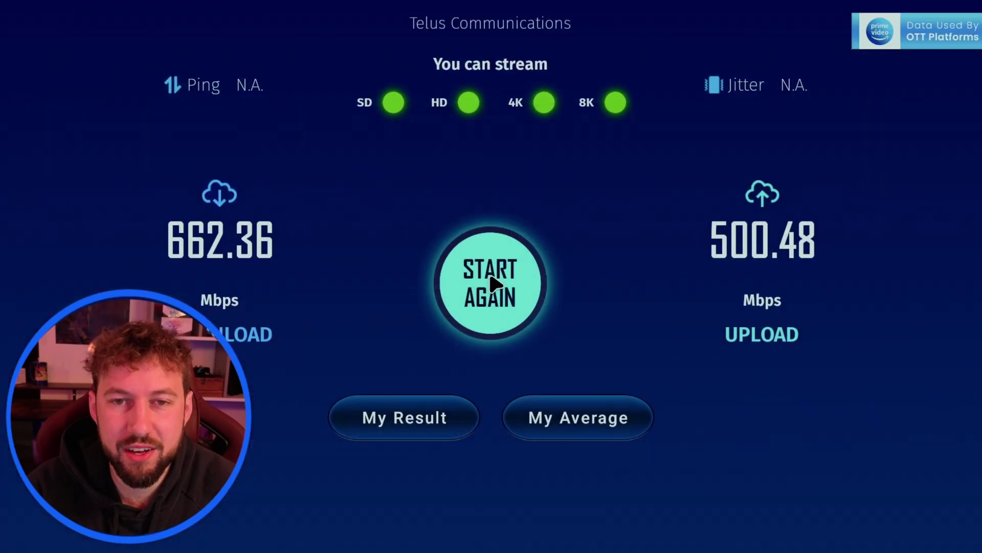
key("Return")
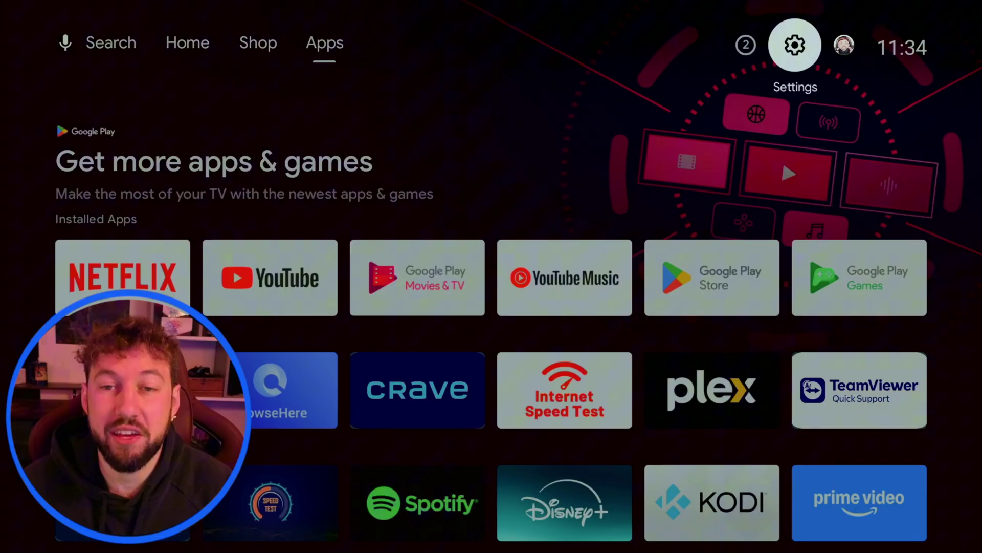
- Go to Settings > Device Preferences > Storage
key("Return")
key("Down")
key("Down")
key("Down")
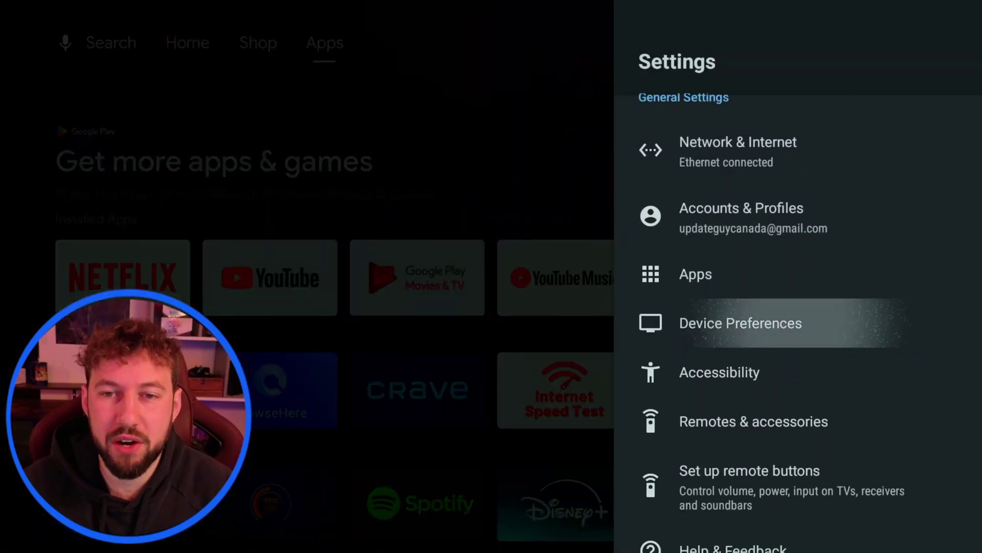
key("Return")
key("Down")
key("Down")
key("Down")
key("Down")
key("Down")
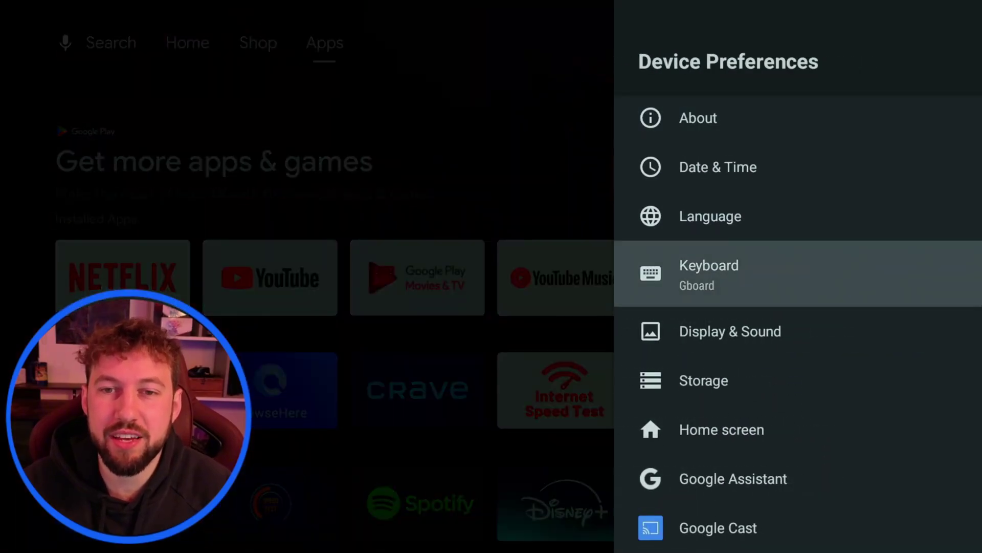
key("Return")
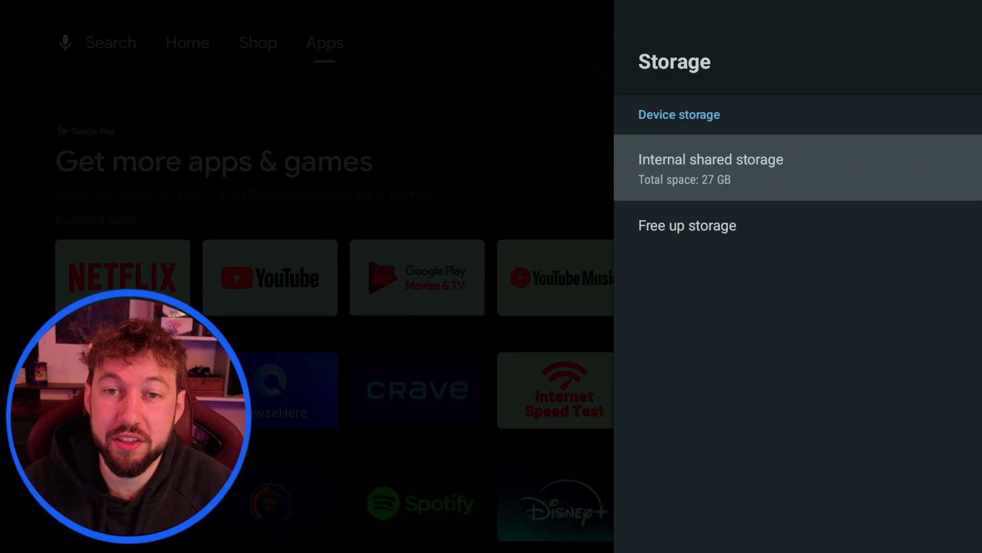
key("Return")
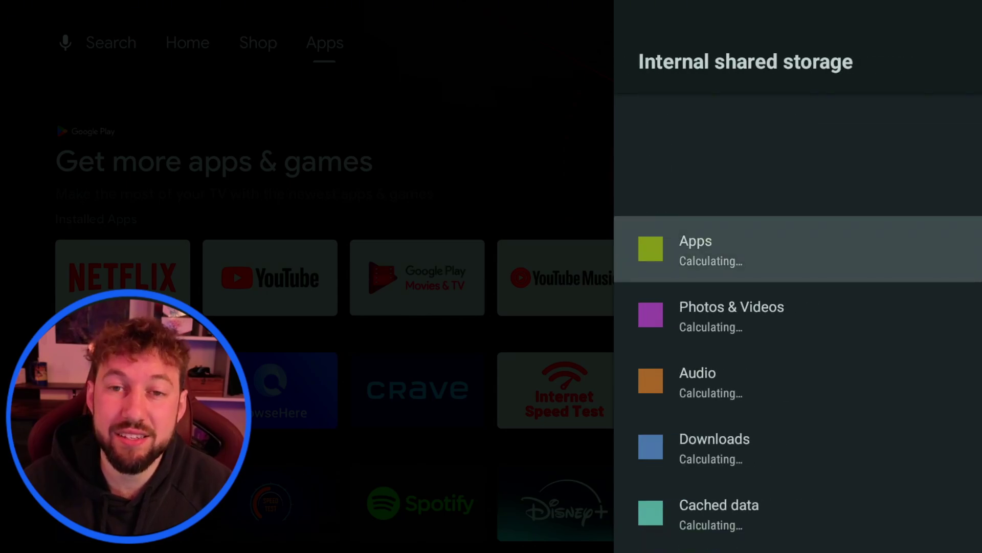
right_click(495, 285)
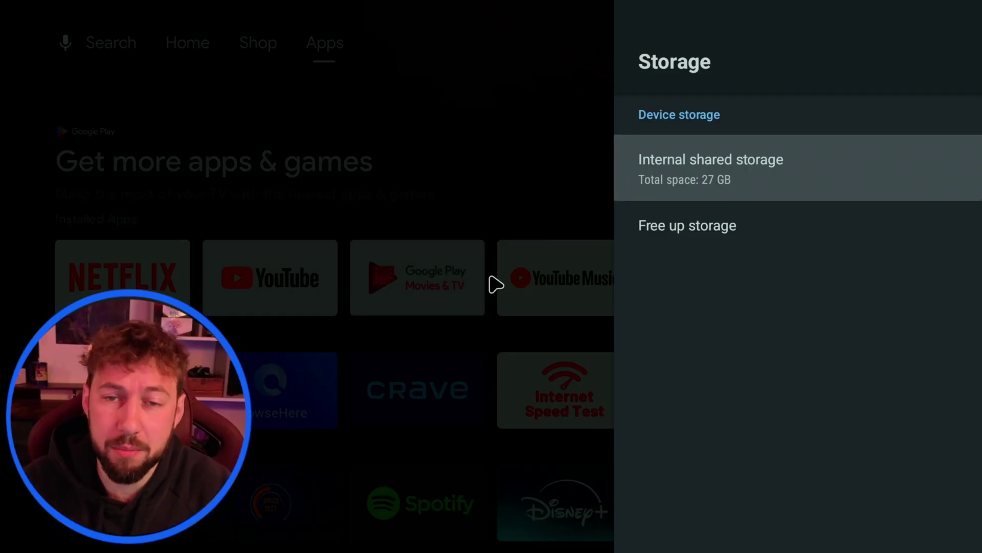
- Review internal shared storage use: Apps 1.5 GB, 97 MB cached data, 25 GB available
key("Down")
key("Up")
key("Return")
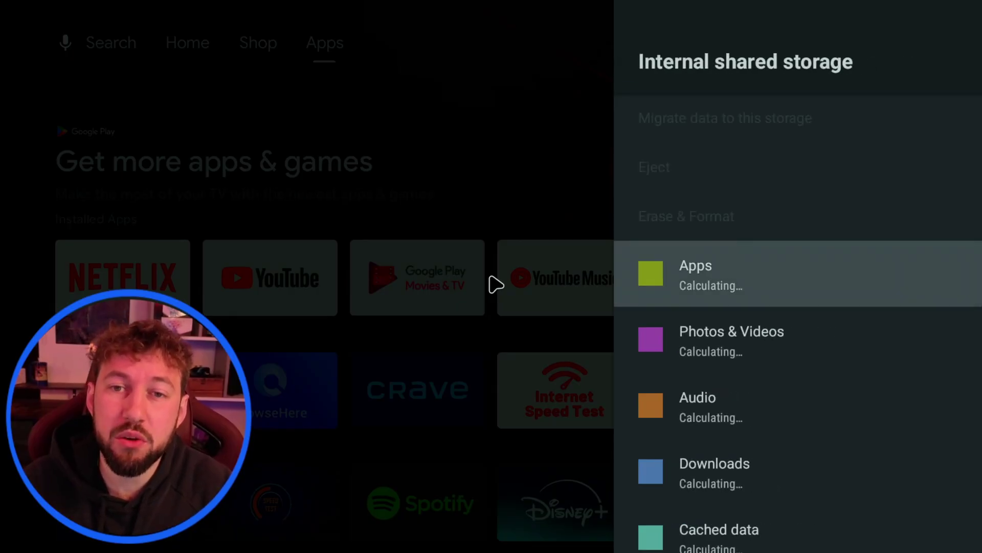
key("Down")
key("Down")
key("Down")
key("Down")
key("Down")
key("Down")
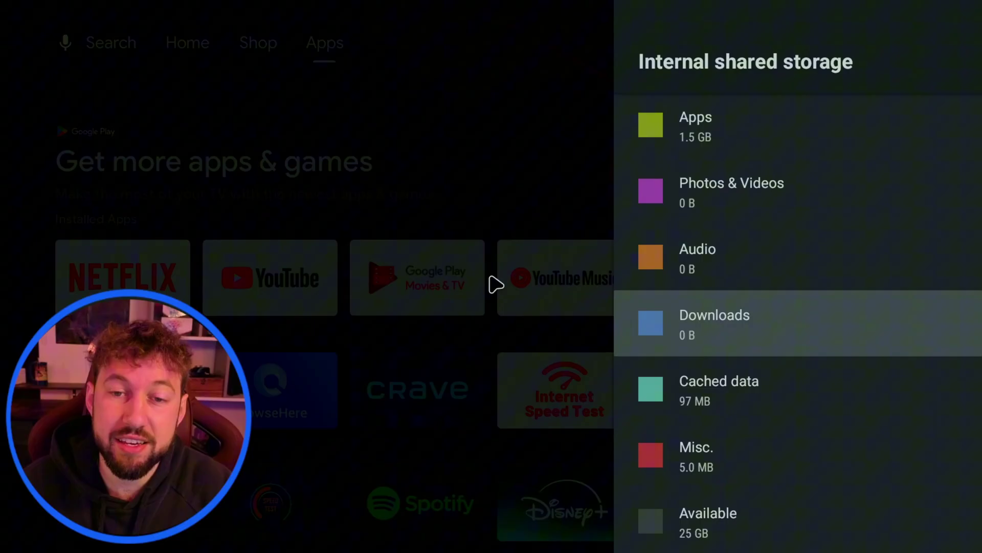
key("Up")
key("Up")
key("Up")
key("Up")
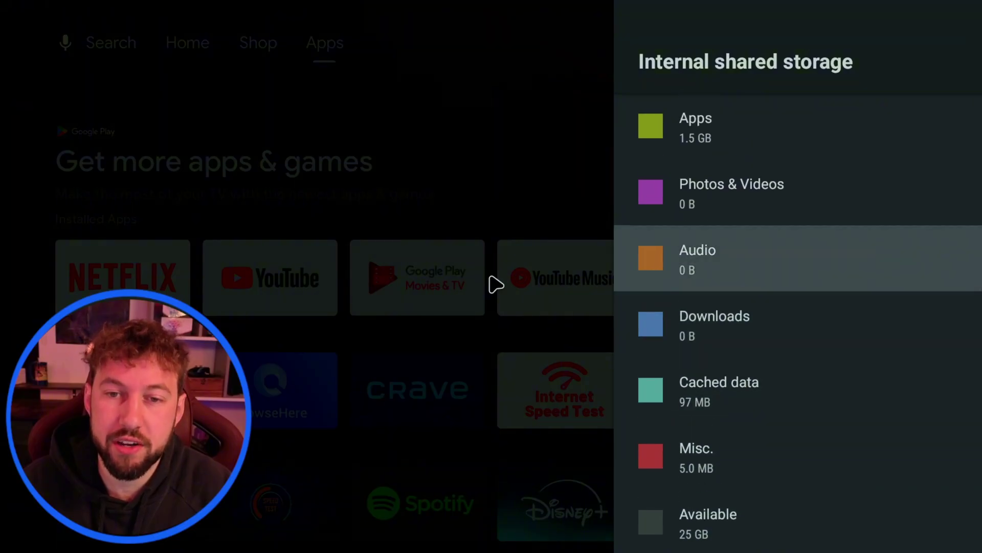
key("Down")
key("Down")
key("Down")
key("Down")
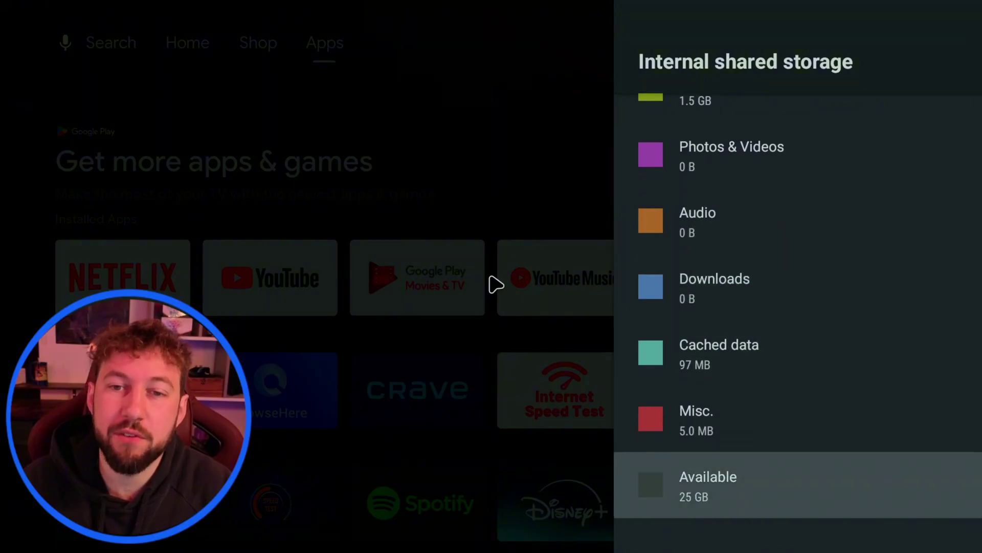
key("Escape")
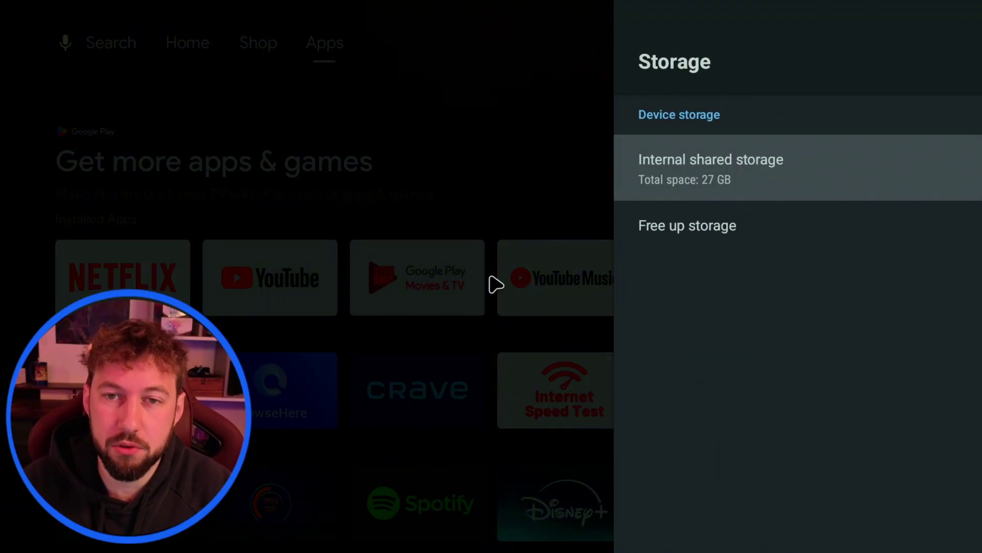
- Look at Free up storage, which offers 91.82 MB of cache cleanup
key("Down")
key("Return")
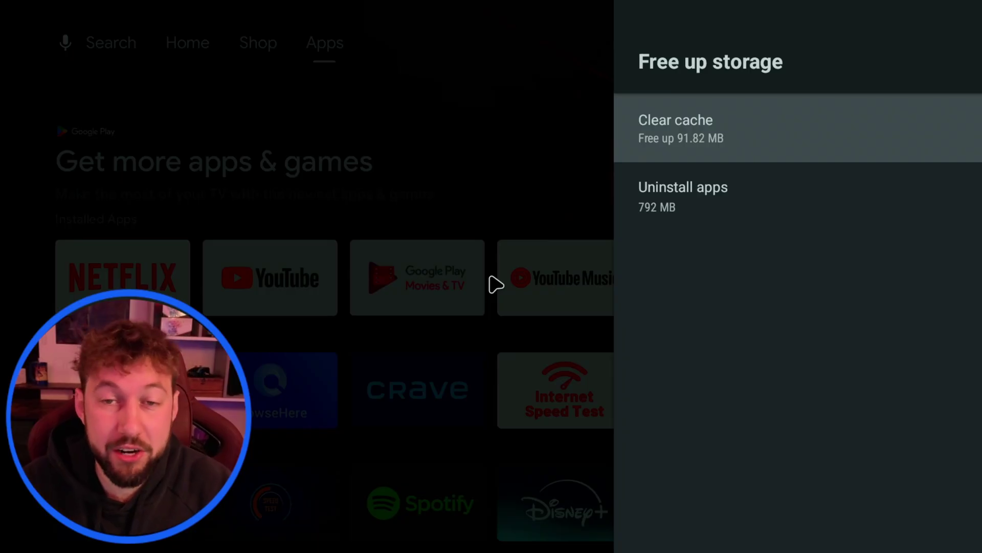
key("Escape")
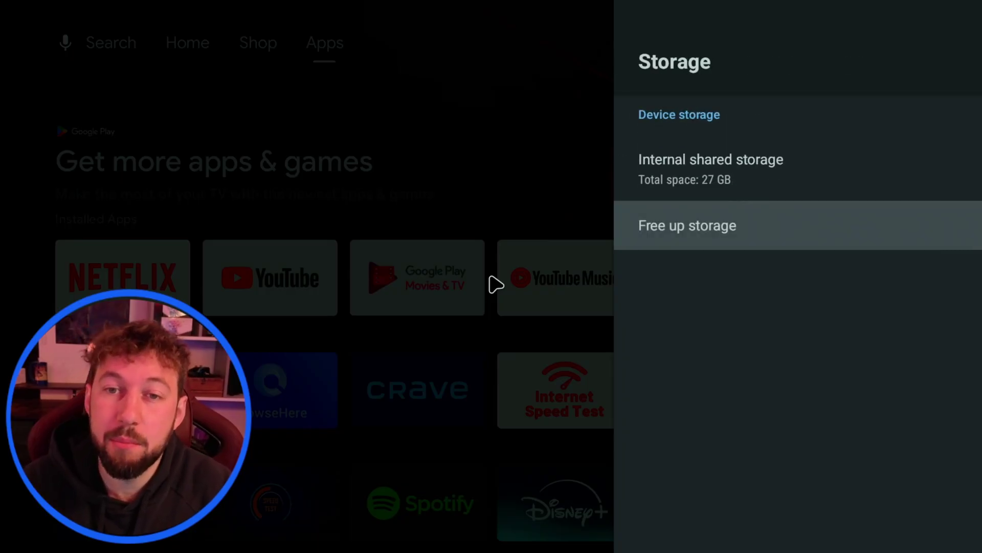
key("Return")
- Browse installed app sizes in Uninstall apps, from Crave and Kodi to Internet Speed Test
key("Down")
key("Return")
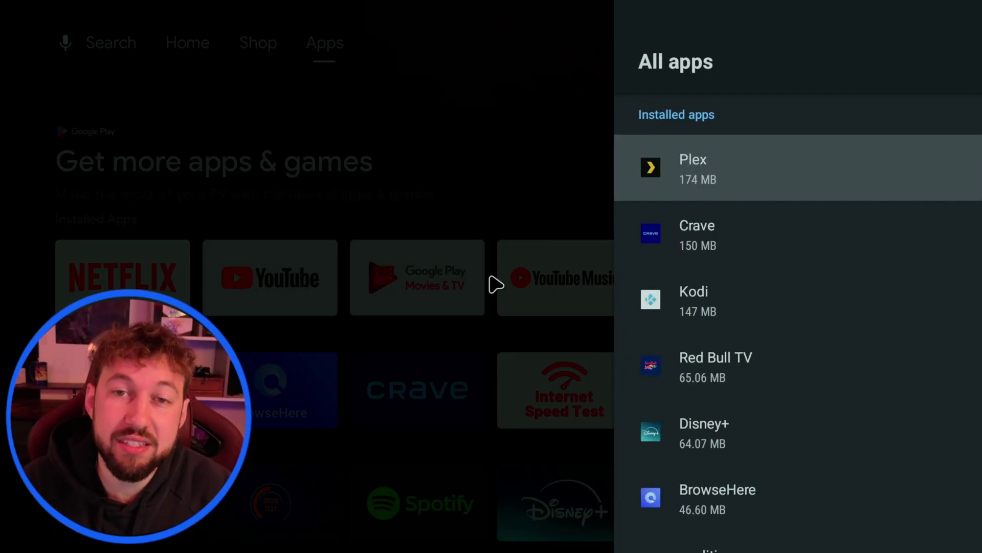
key("Down")
key("Down")
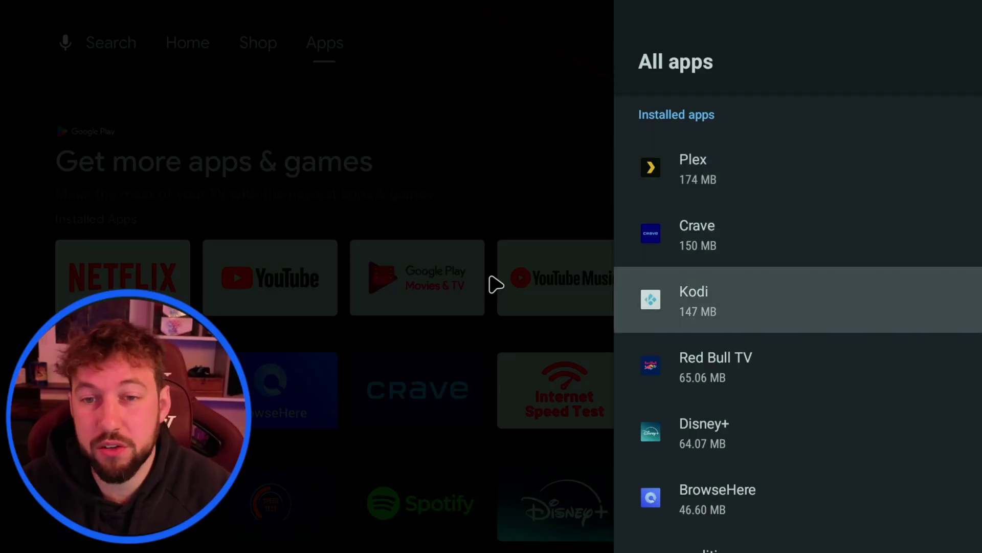
key("Up")
key("Down")
key("Down")
key("Down")
key("Down")
key("Down")
key("Down")
key("Down")
key("Down")
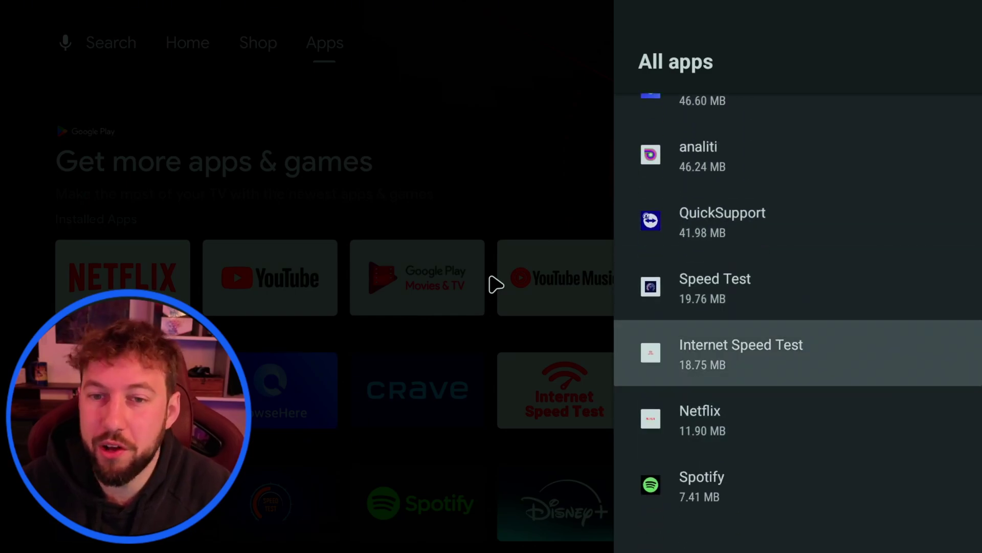
key("Up")
key("Up")
key("Up")
key("Up")
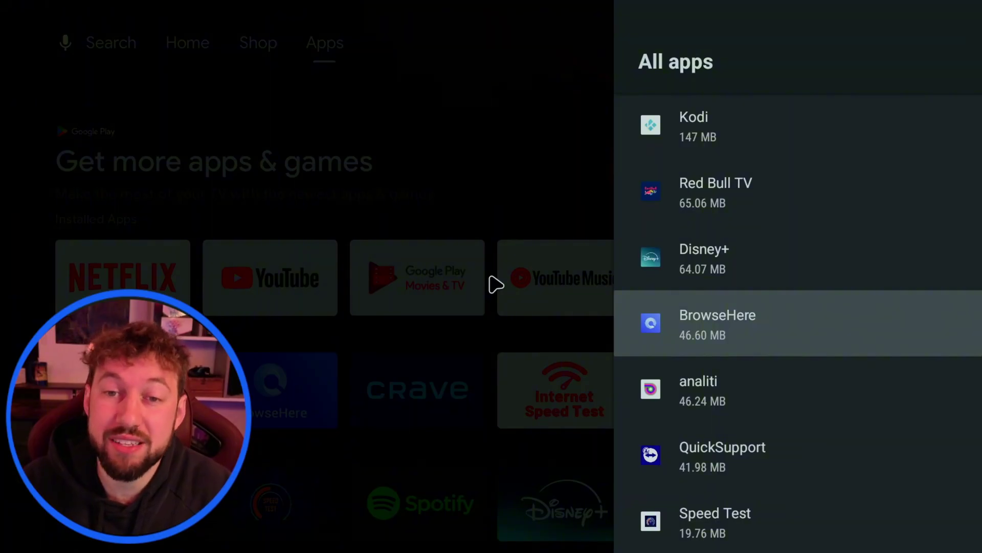
- Back out to the main Settings list with Apps highlighted
key("Escape")
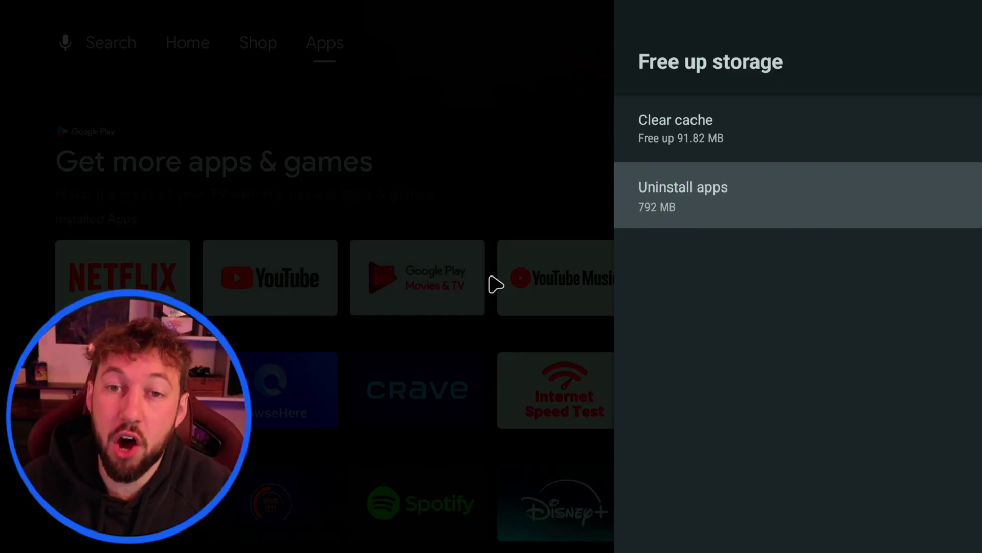
key("Escape")
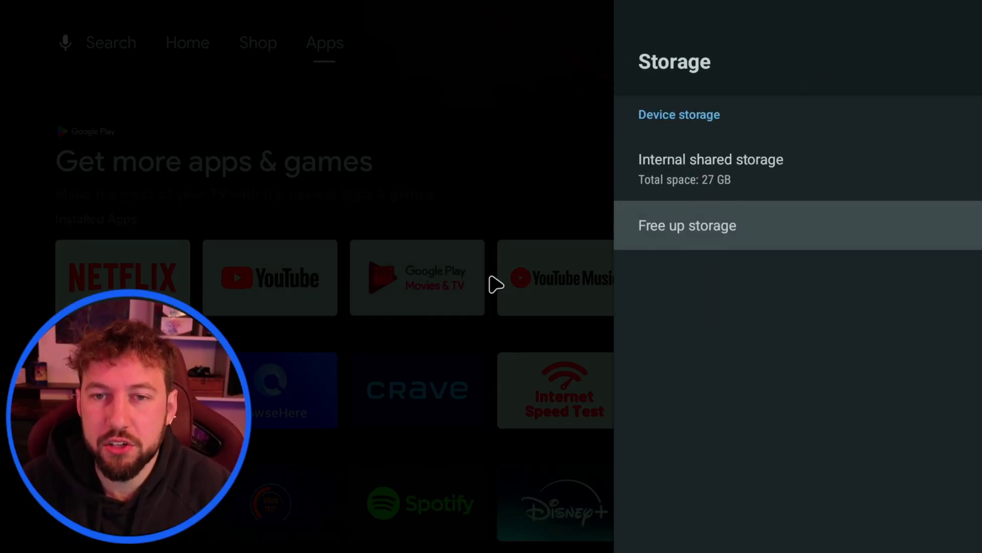
key("Escape")
key("Up")
key("Up")
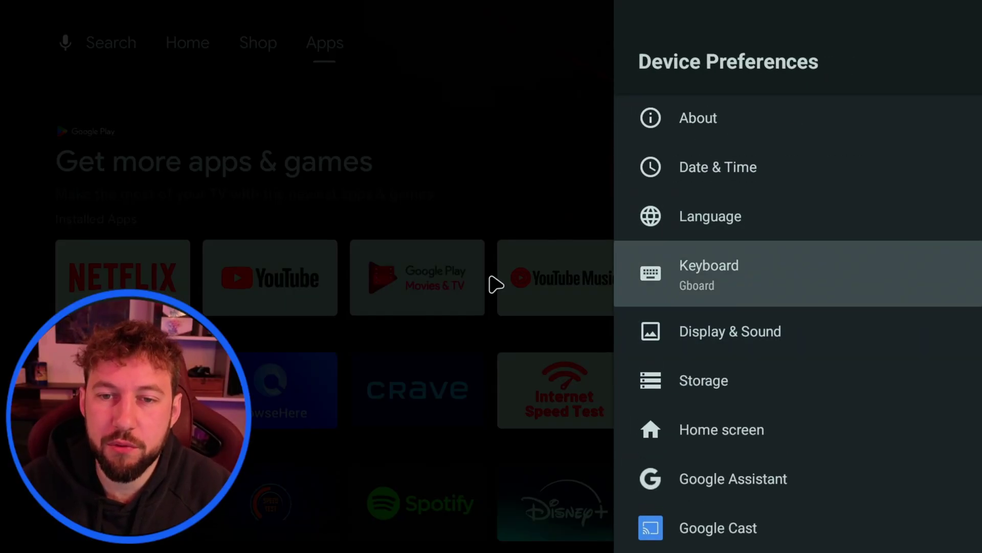
key("Escape")
key("Up")
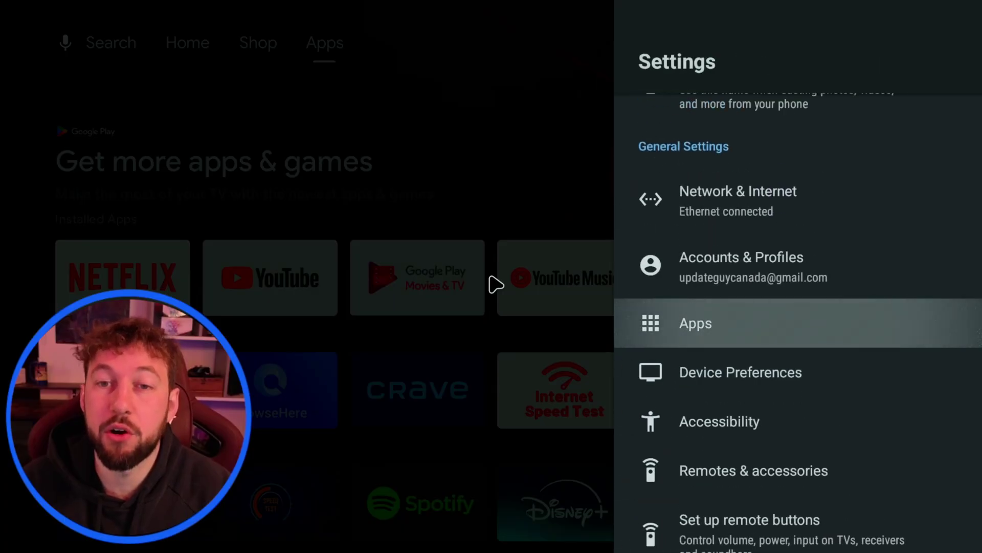
- In Settings > Apps, force stop Internet Speed Test
key("Return")
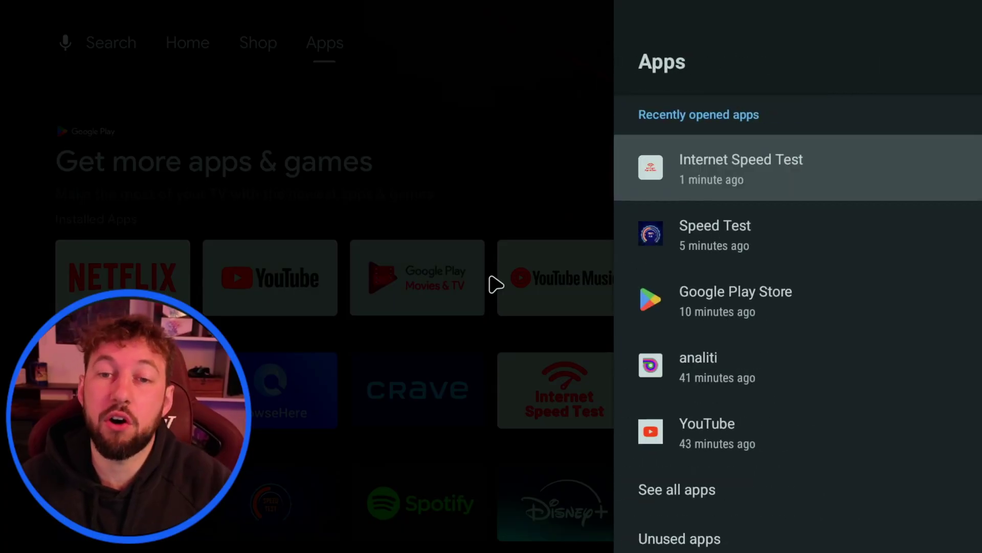
key("Down")
key("Down")
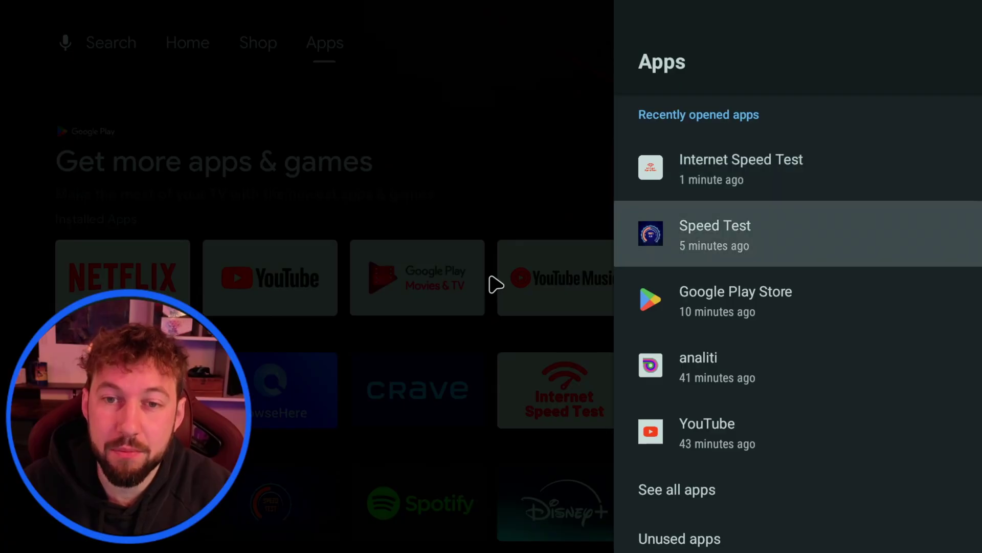
key("Up")
key("Up")
key("Return")
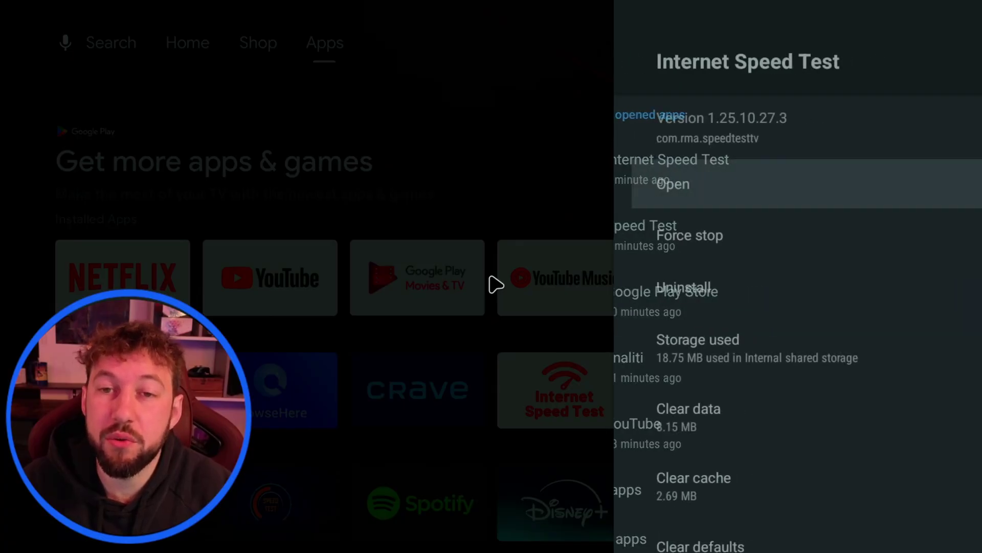
key("Escape")
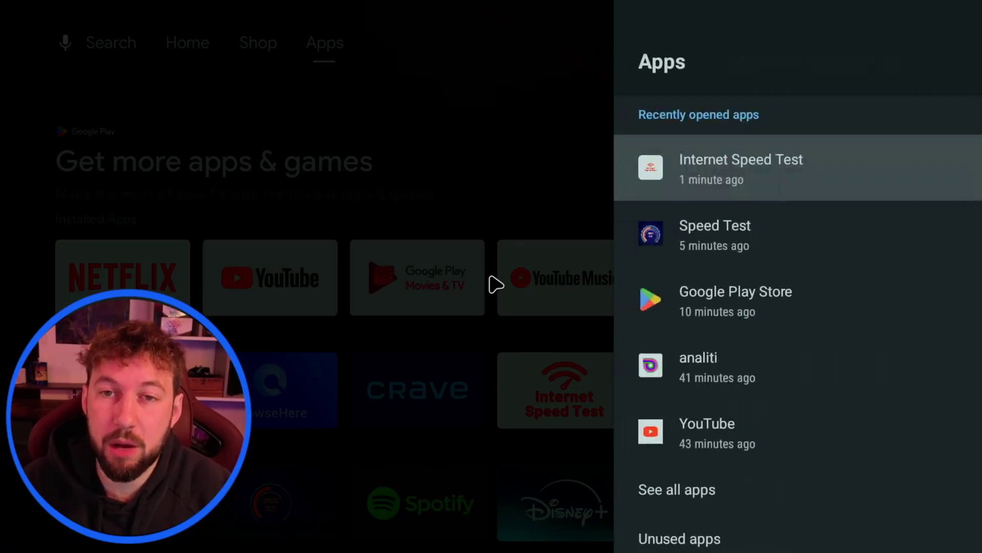
key("Return")
key("Down")
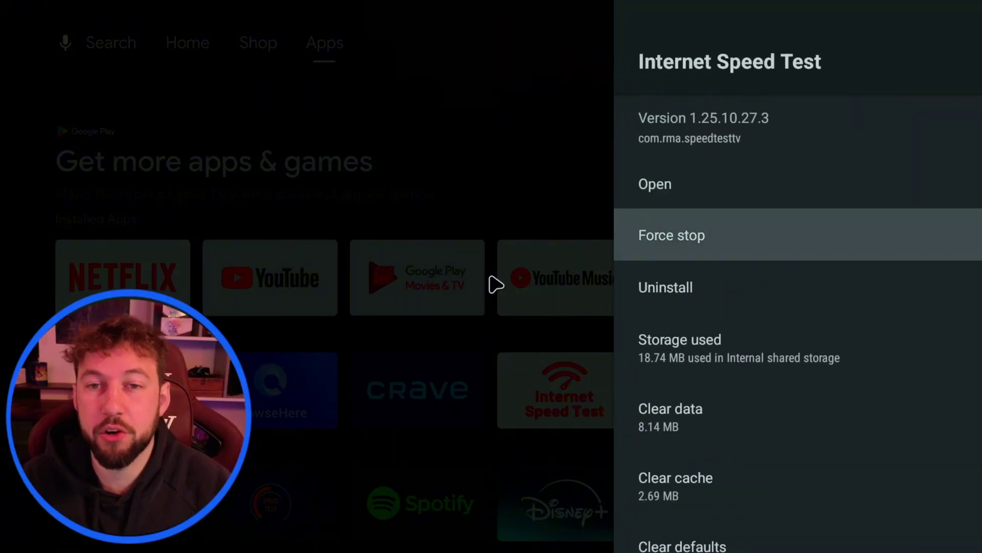
key("Return")
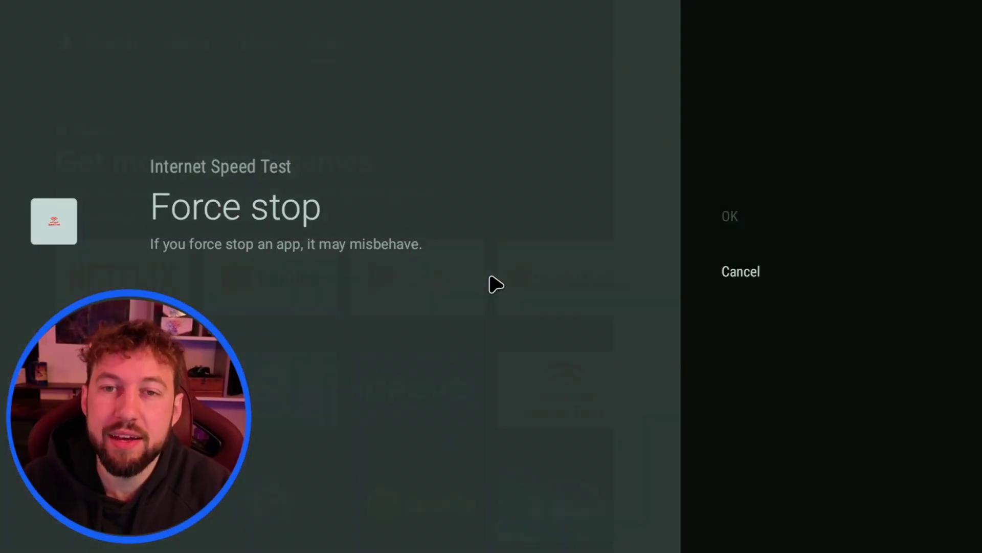
key("Up")
key("Return")
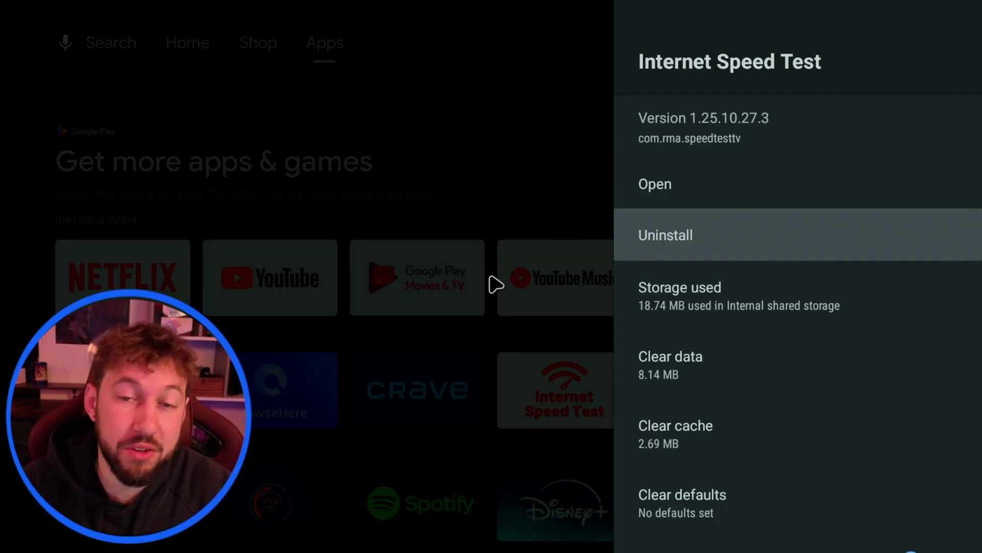
key("Escape")
- Force stop the Speed Test app
key("Down")
key("Return")
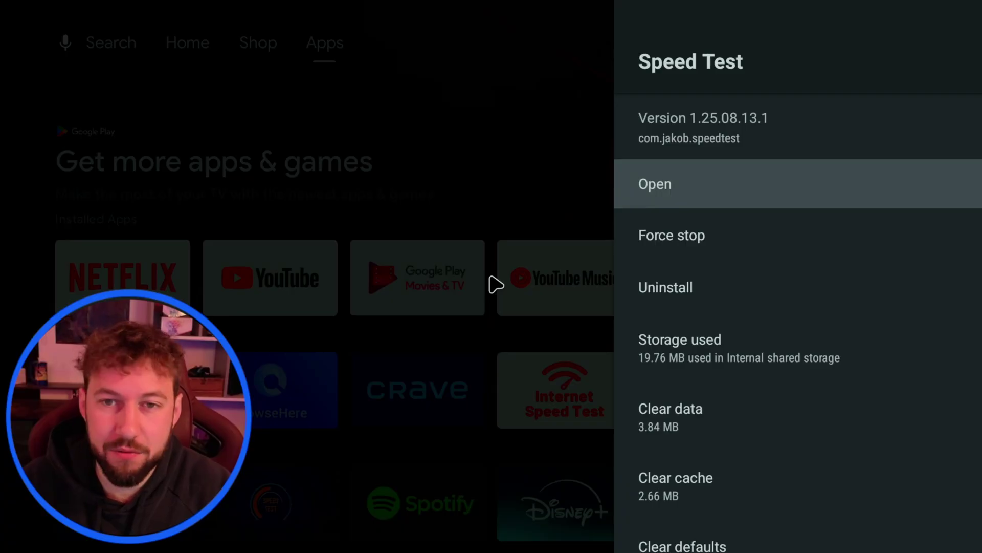
key("Down")
key("Return")
key("Return")
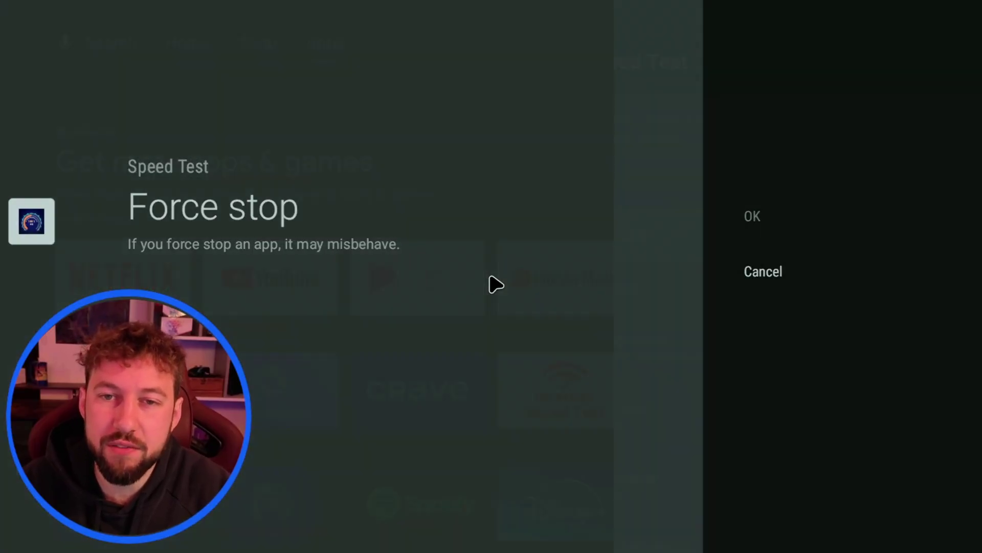
key("Escape")
key("Down")
- Force stop Google Play Store
key("Return")
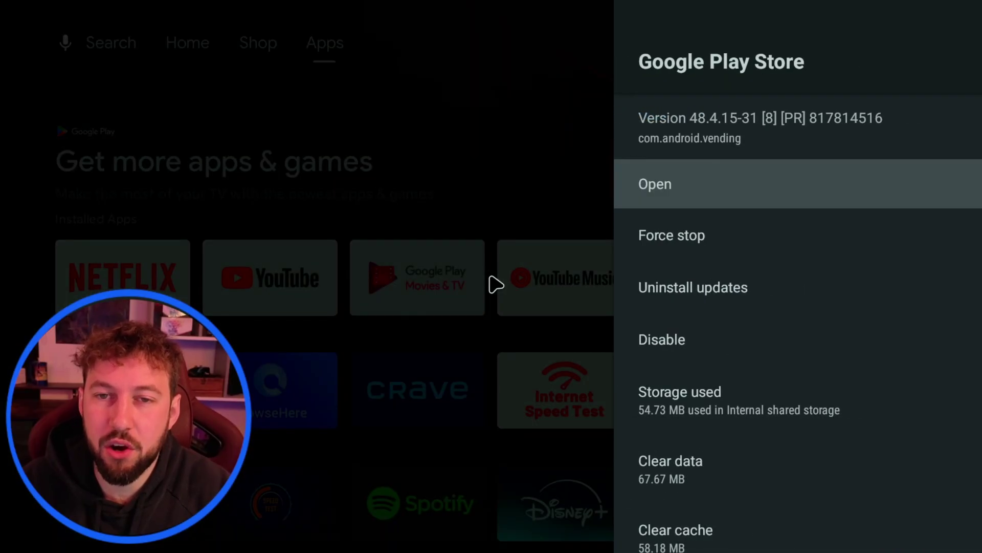
key("Down")
key("Return")
key("Return")
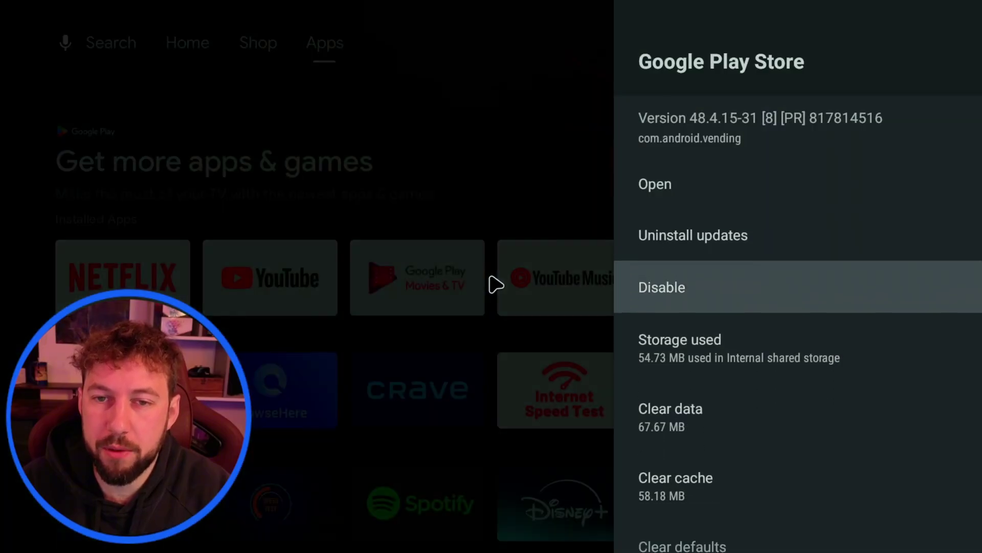
key("Escape")
key("Down")
- Force stop analiti and YouTube, returning to the recently opened apps list
key("Return")
key("Down")
key("Return")
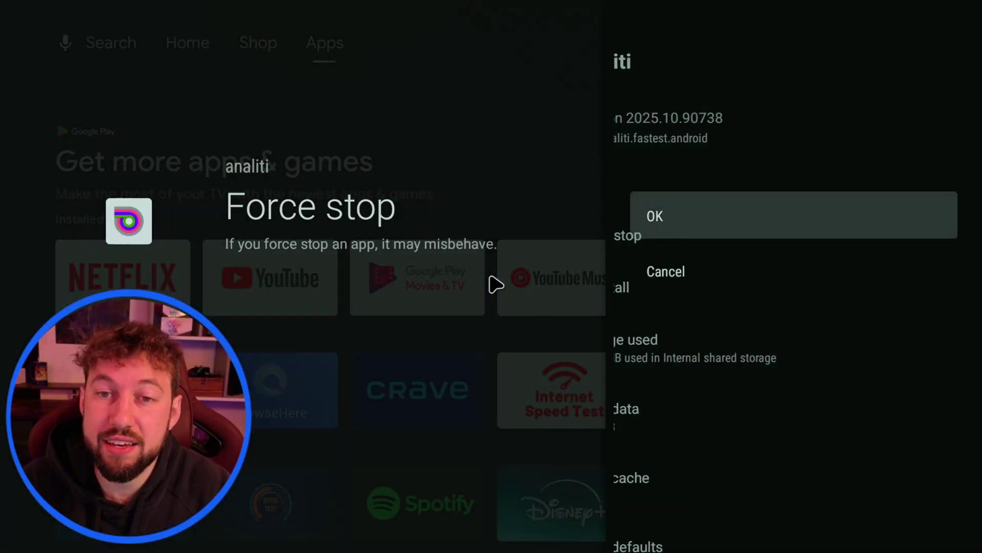
key("Return")
key("Escape")
key("Down")
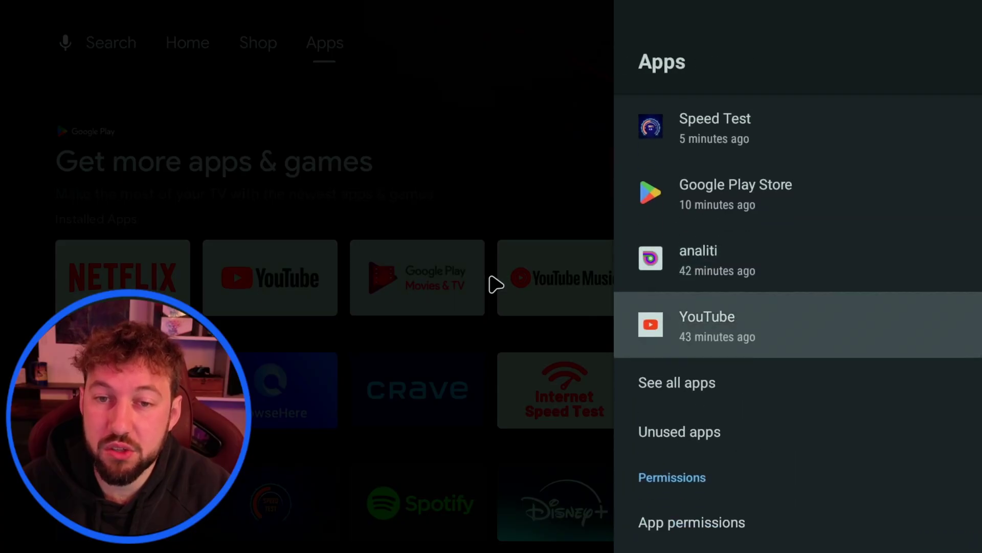
key("Return")
key("Down")
key("Return")
key("Return")
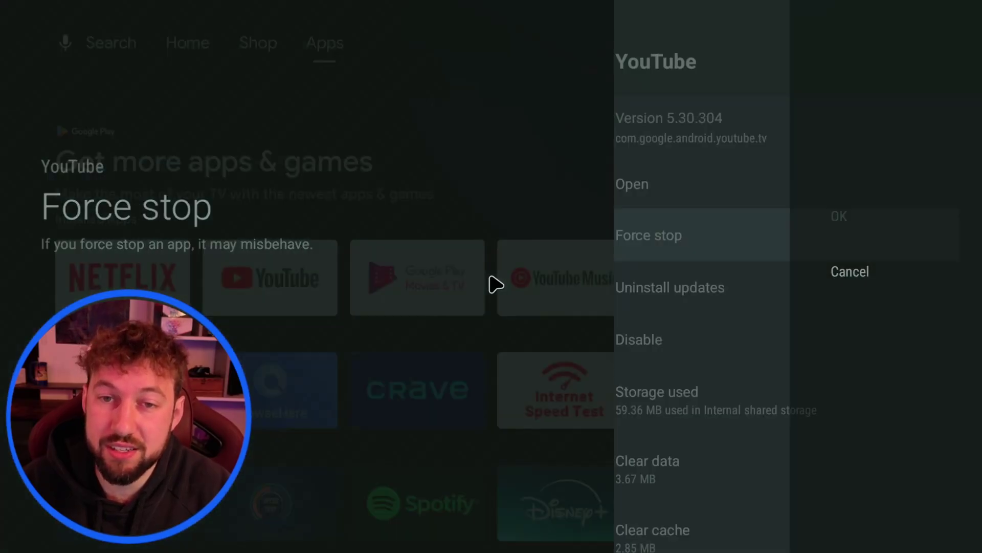
key("Escape")
key("Up")
key("Up")
key("Up")
key("Up")
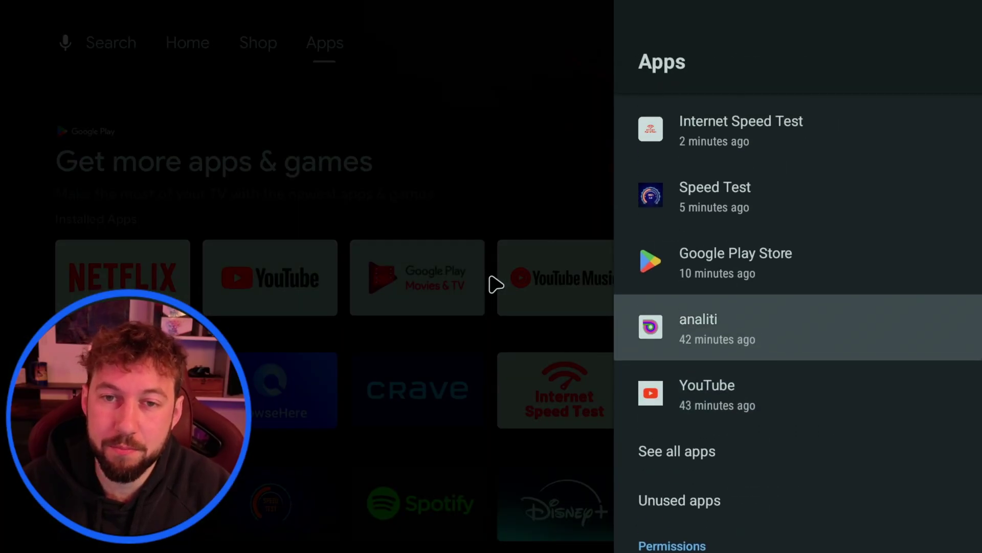
- Clear Internet Speed Test's cache
key("Return")
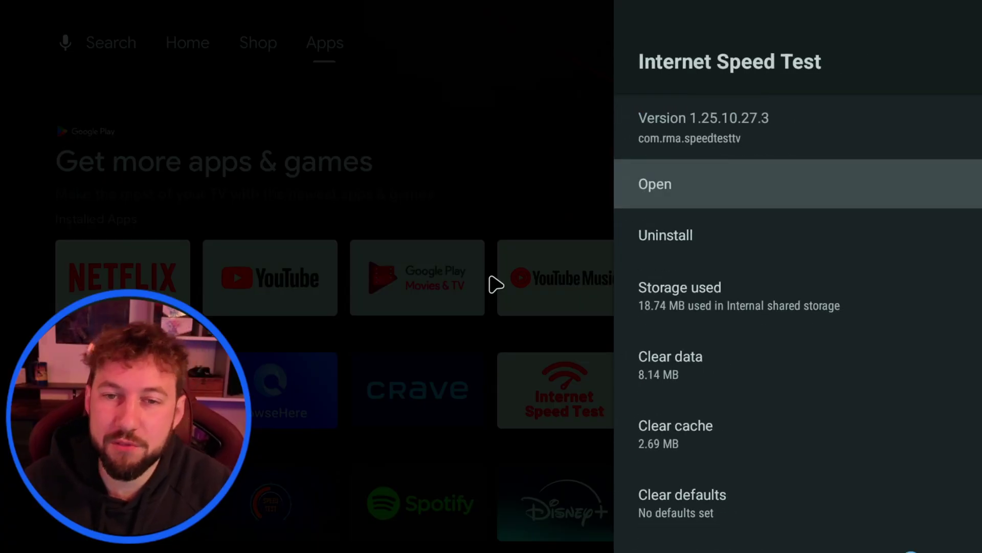
key("Down")
key("Down")
key("Down")
key("Down")
key("Down")
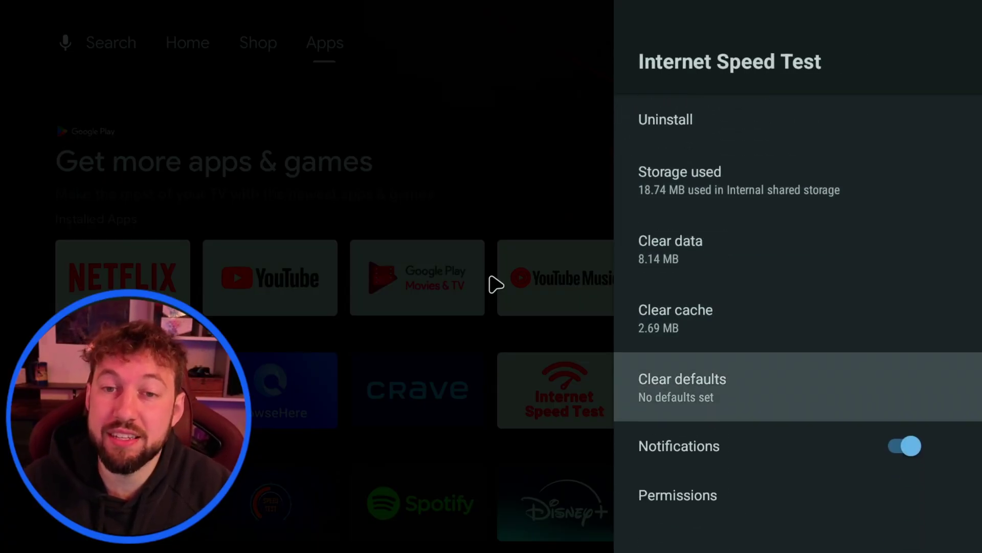
key("Up")
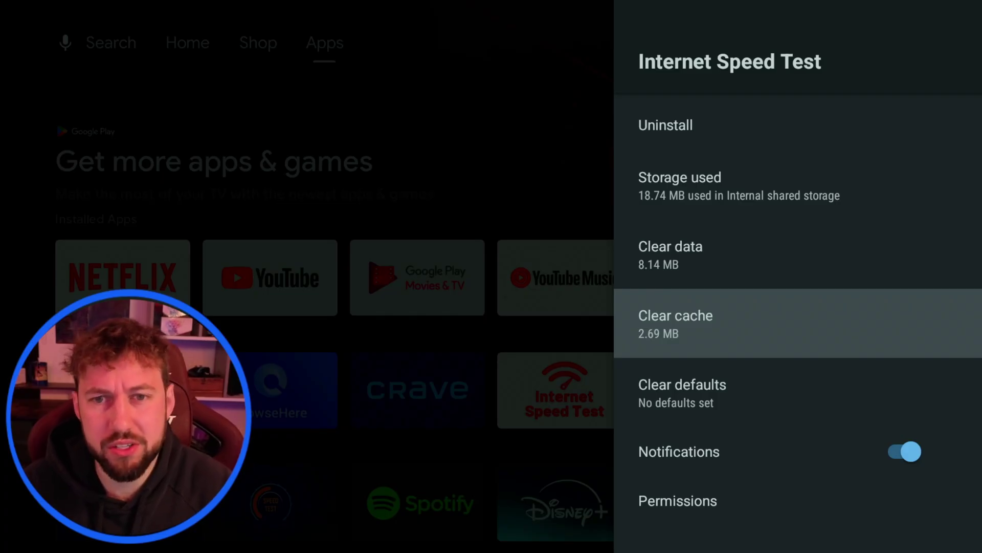
key("Return")
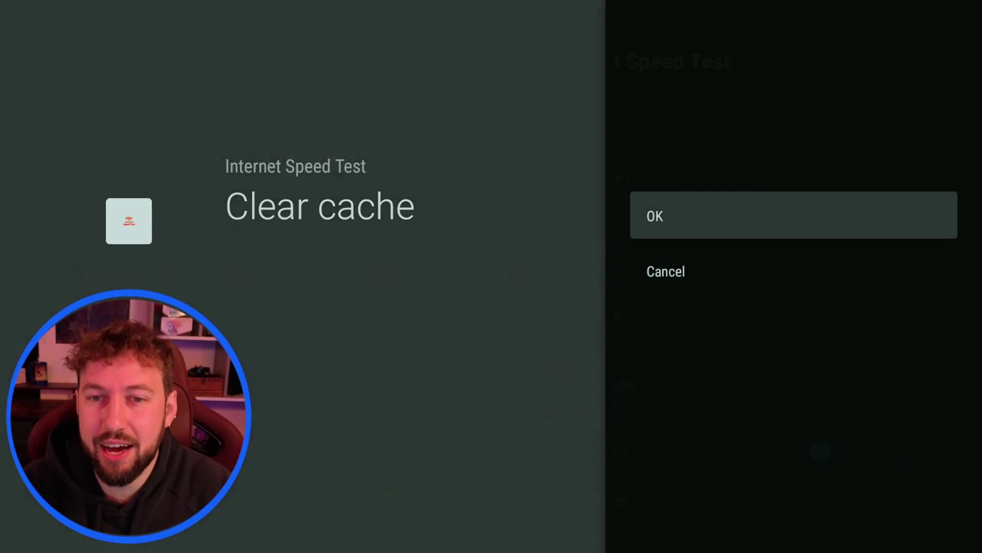
key("Return")
key("Escape")
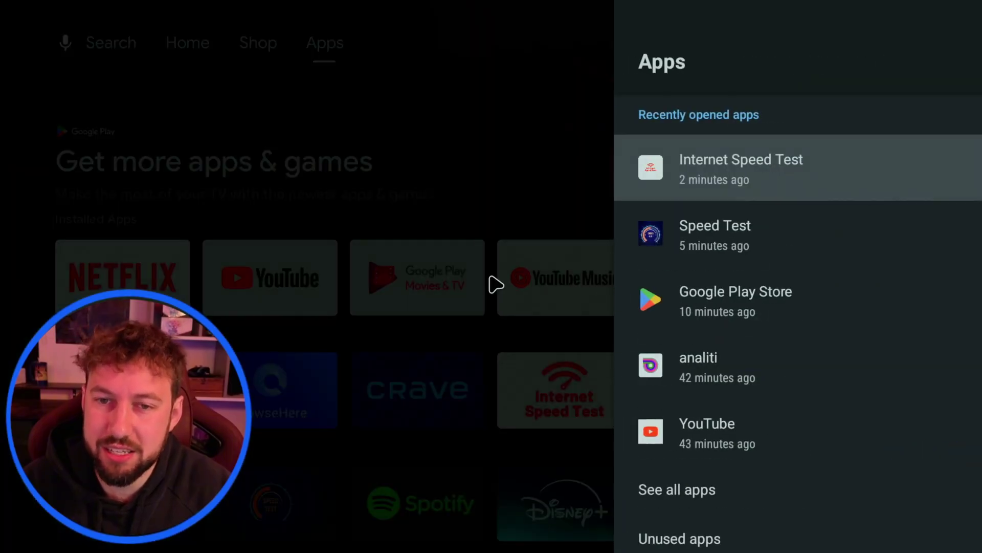
- Clear Google Play Store's cache down to 16.38 kB and return to main Settings
key("Down")
key("Return")
key("Escape")
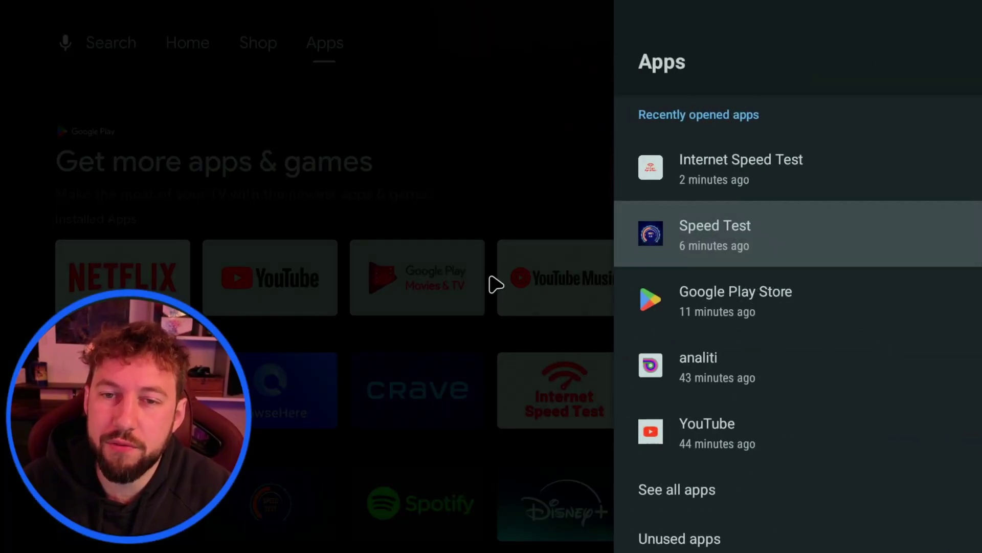
key("Down")
key("Return")
key("Down")
key("Down")
key("Down")
key("Down")
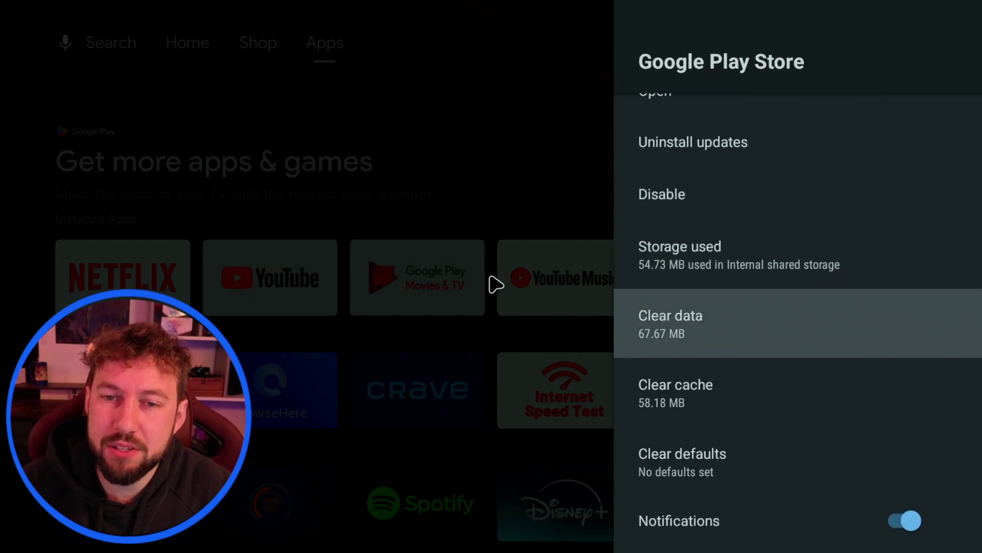
key("Down")
key("Return")
key("Return")
key("Escape")
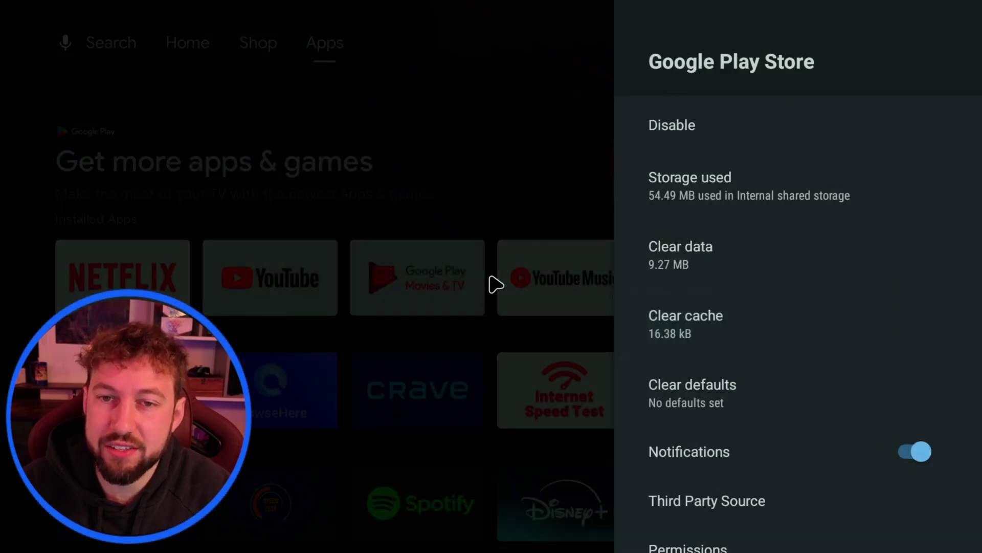
key("Escape")
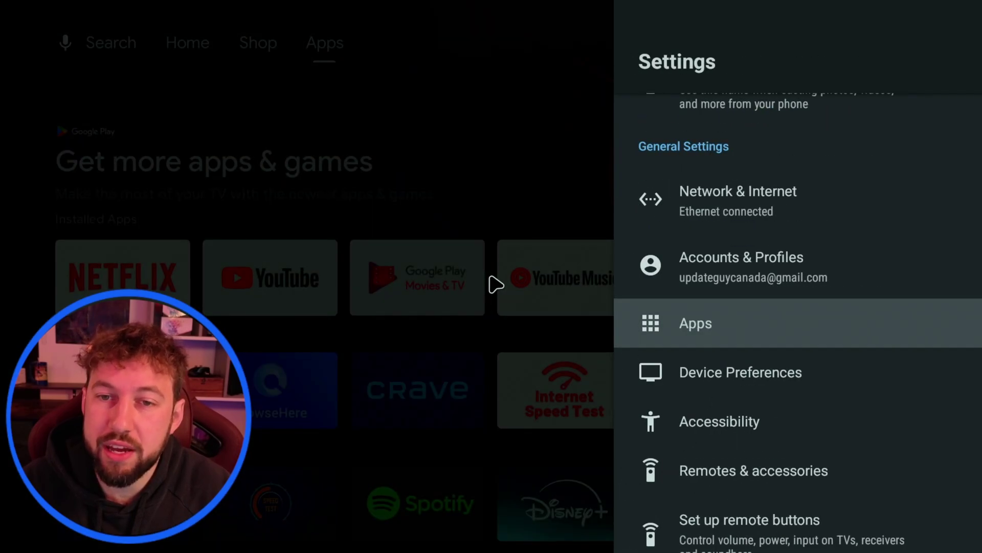
- Clear all apps' cached data via Device Preferences > Storage > Free up storage, leaving 7.81 MB
key("Down")
key("Return")
key("Down")
key("Down")
key("Down")
key("Down")
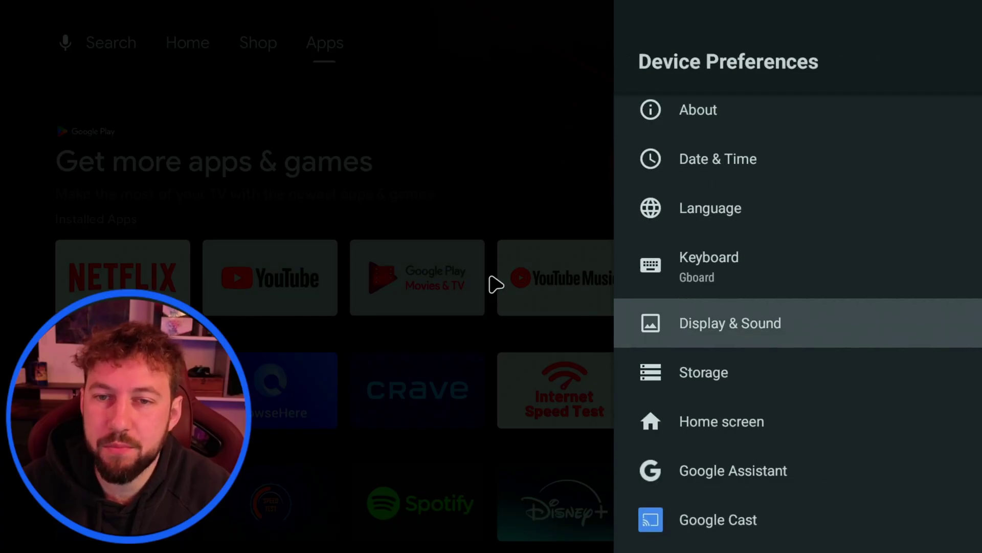
key("Down")
key("Return")
key("Return")
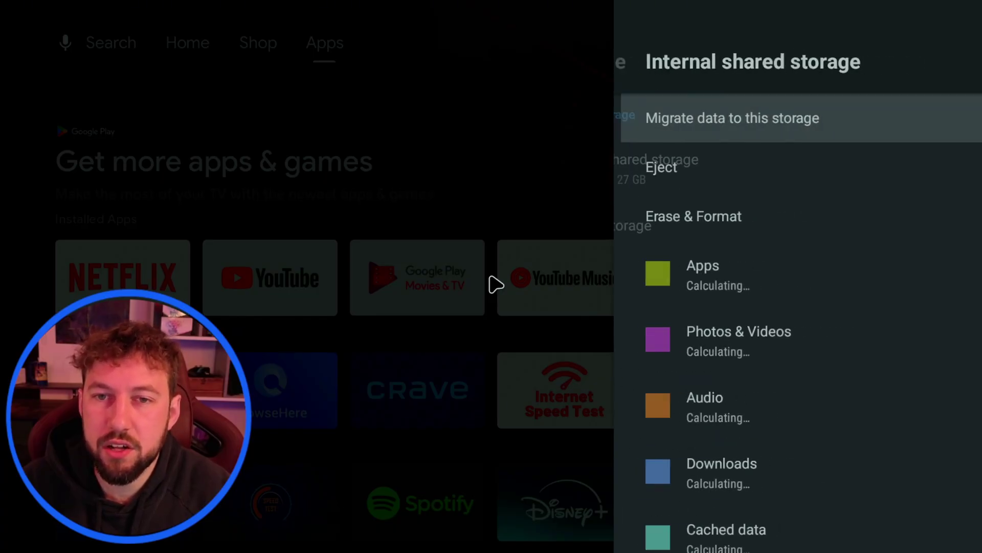
key("Escape")
key("Down")
key("Return")
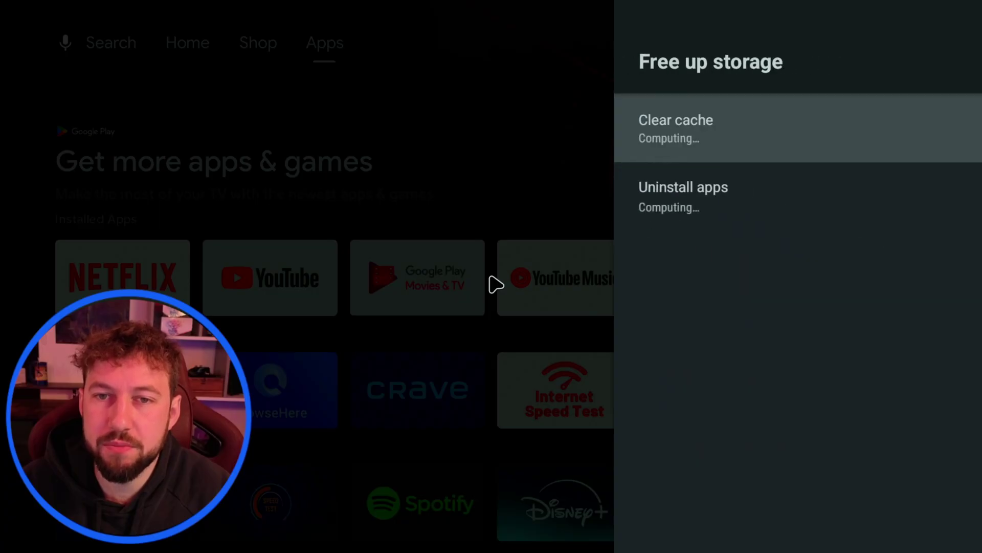
key("Return")
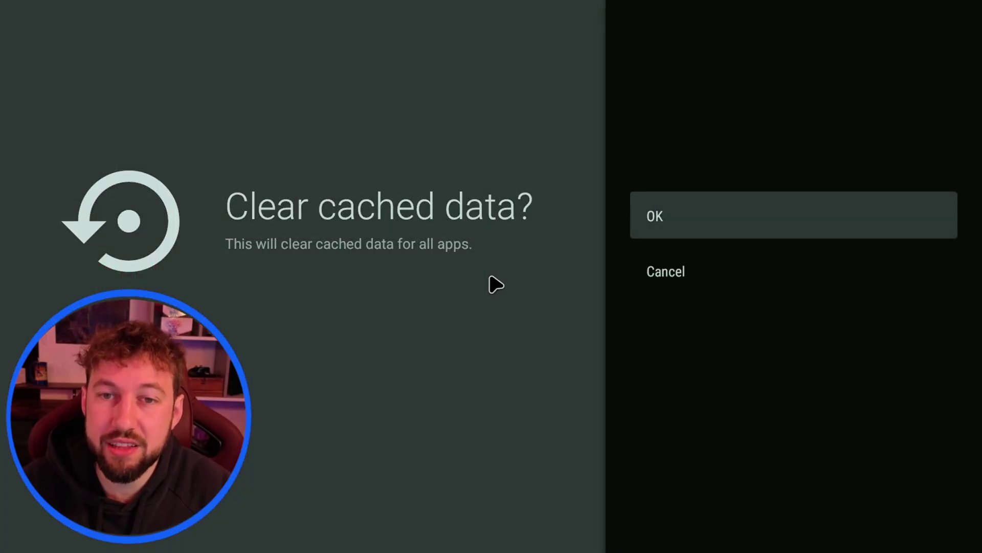
key("Return")
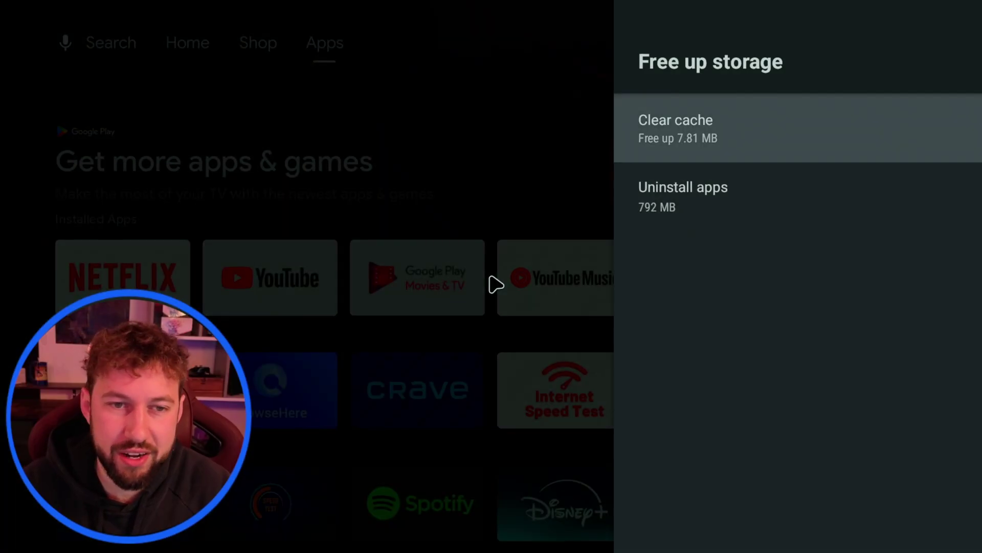
key("Escape")
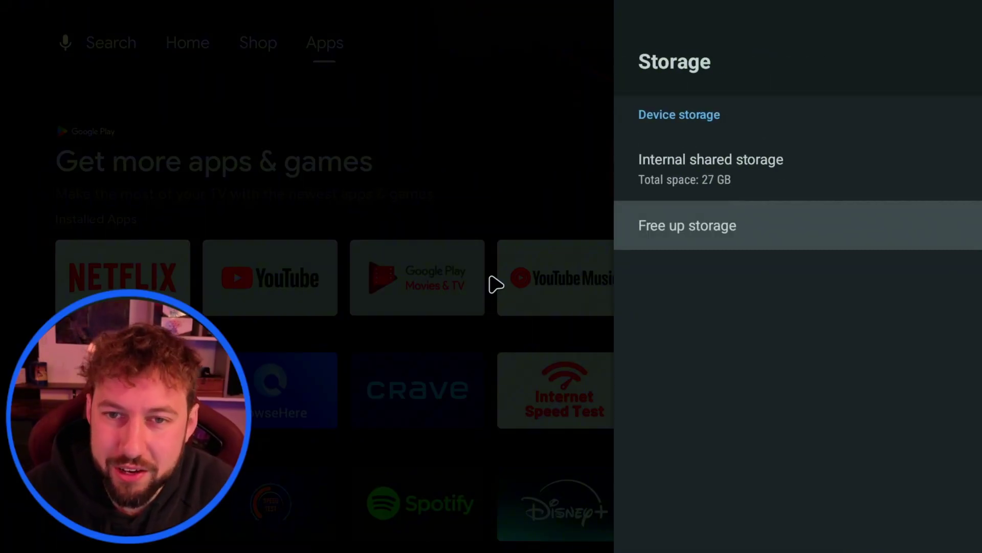
- Repeatedly select the Android TV OS build entry in About until 'You are now a developer!' appears
key("Escape")
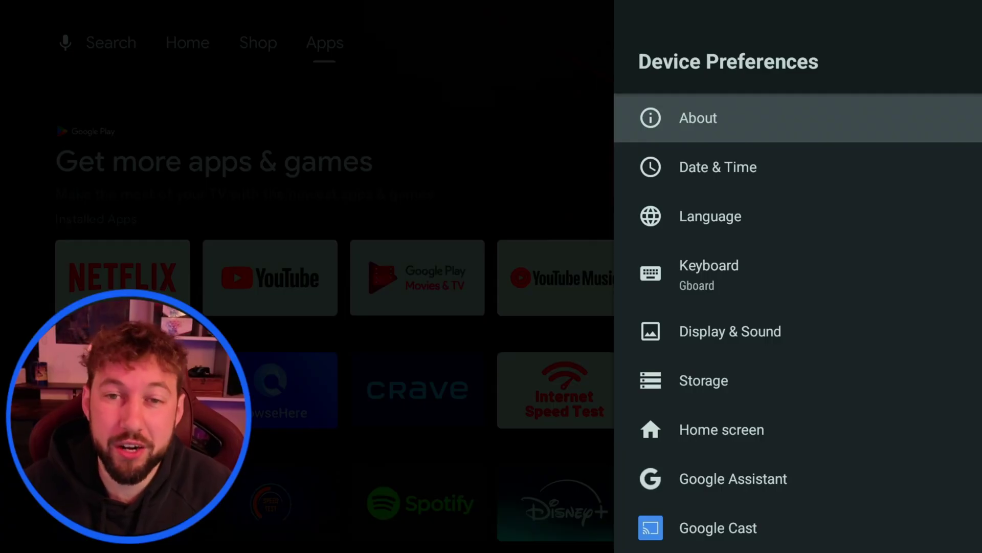
key("Return")
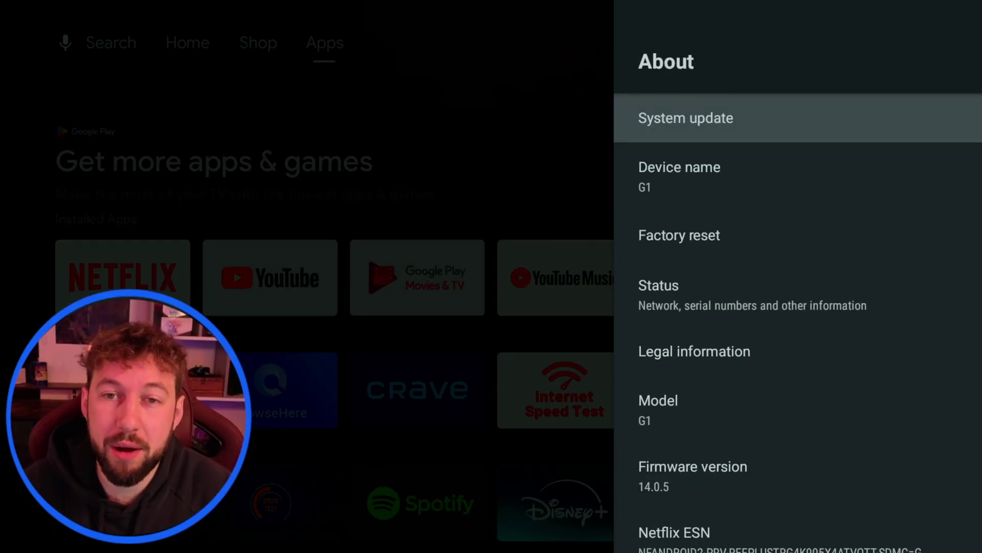
key("Down")
key("Down")
key("Down")
key("Down")
key("Down")
key("Down")
key("Down")
key("Down")
key("Down")
key("Down")
key("Down")
key("Down")
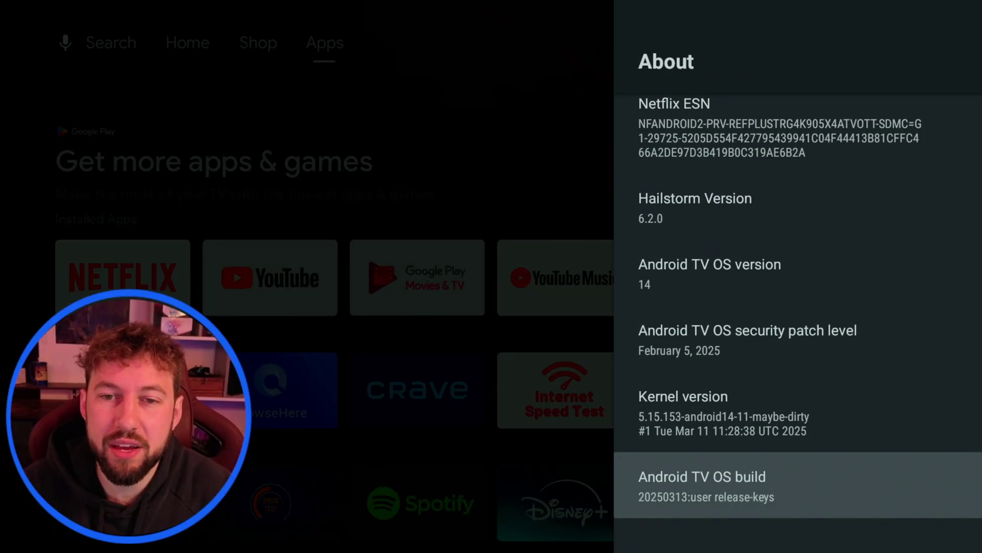
key("Return")
key("Return")
key("Return")
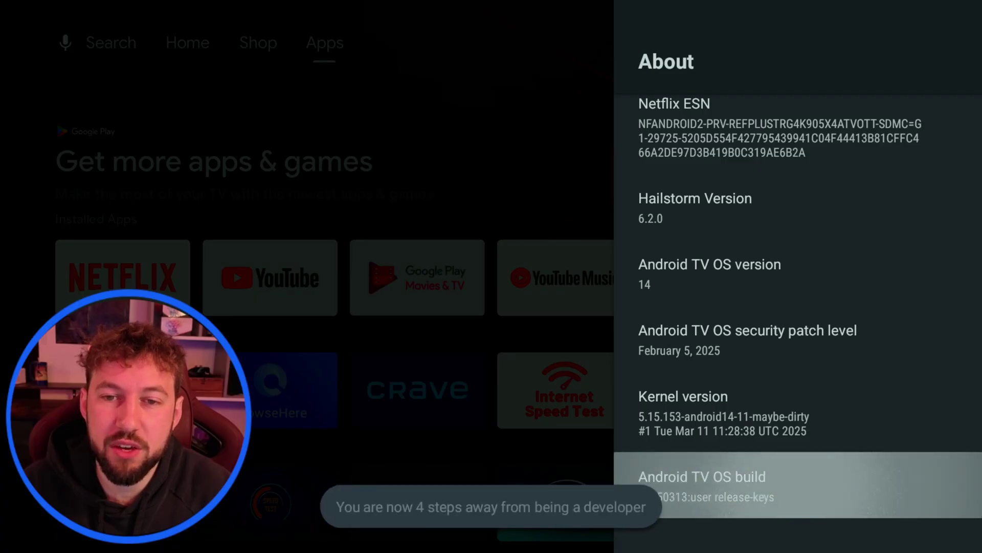
key("Return")
key("Return")
key("Return")
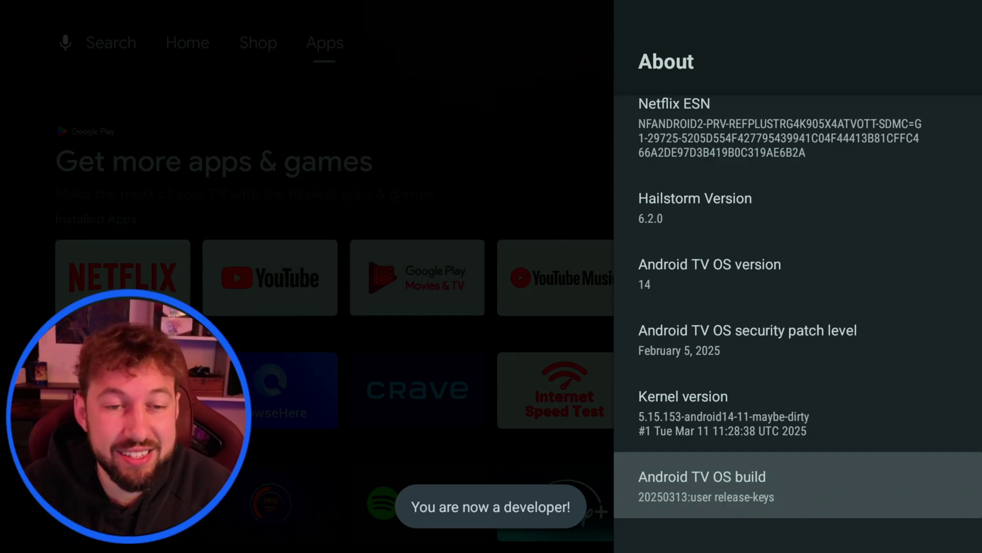
key("Escape")
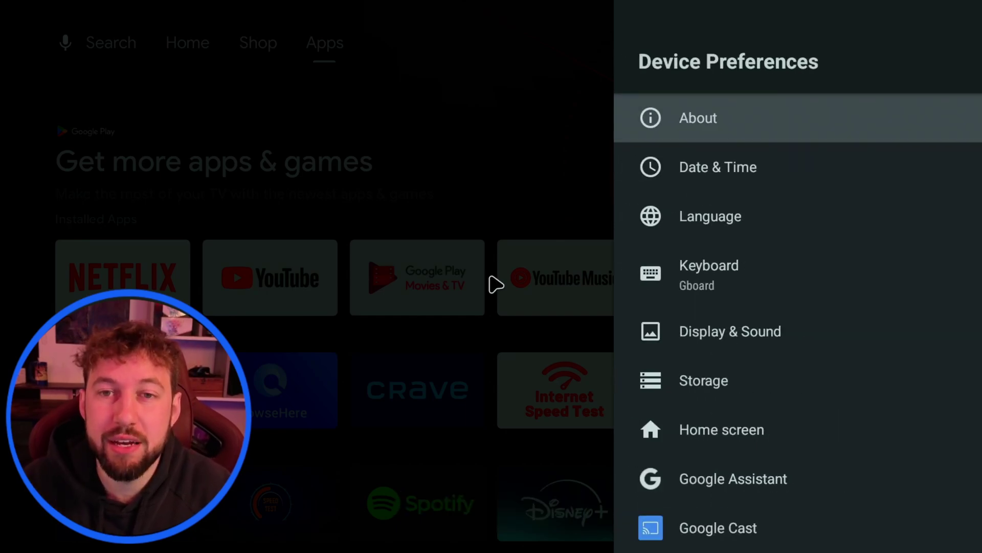
- Enter the newly unlocked Developer options and scroll down to Window animation scale
key("Down")
key("Down")
key("Down")
key("Down")
key("Down")
key("Down")
key("Down")
key("Down")
key("Down")
key("Down")
key("Down")
key("Down")
key("Down")
key("Down")
key("Down")
key("Down")
key("Down")
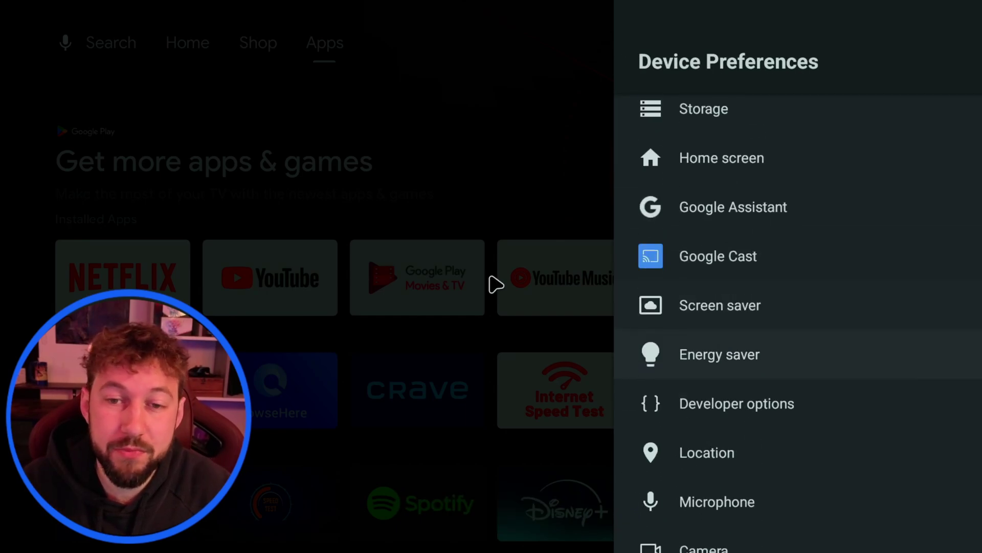
key("Up")
key("Up")
key("Up")
key("Up")
key("Up")
key("Up")
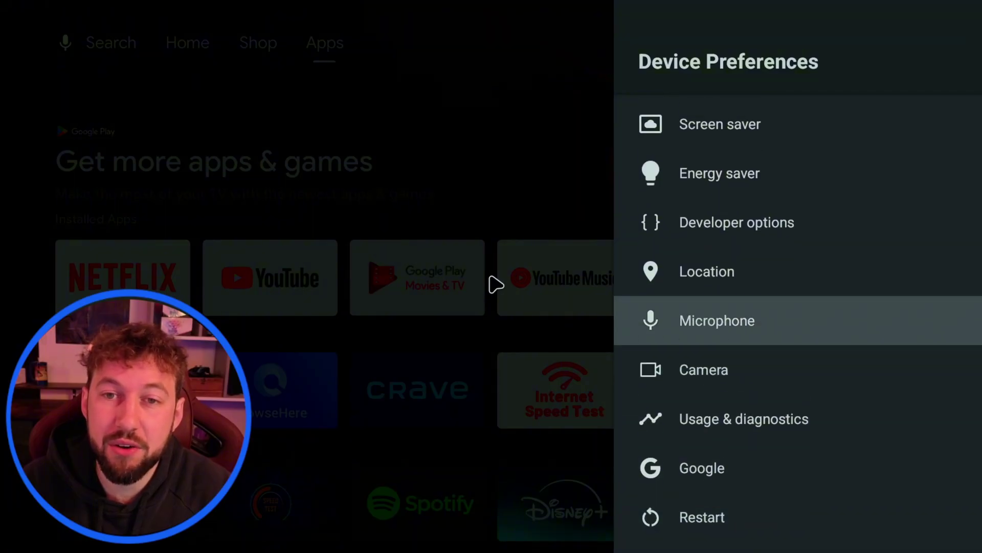
key("Return")
key("Return")
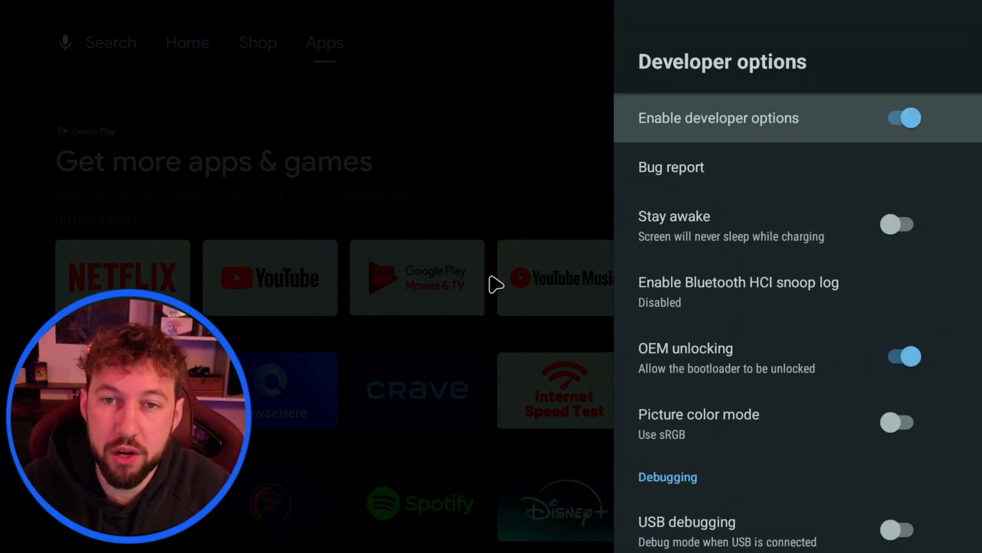
key("Down")
key("Down")
key("Down")
key("Down")
key("Down")
key("Down")
key("Down")
key("Down")
key("Down")
key("Down")
key("Down")
key("Down")
key("Down")
key("Down")
key("Down")
key("Down")
key("Down")
key("Down")
key("Down")
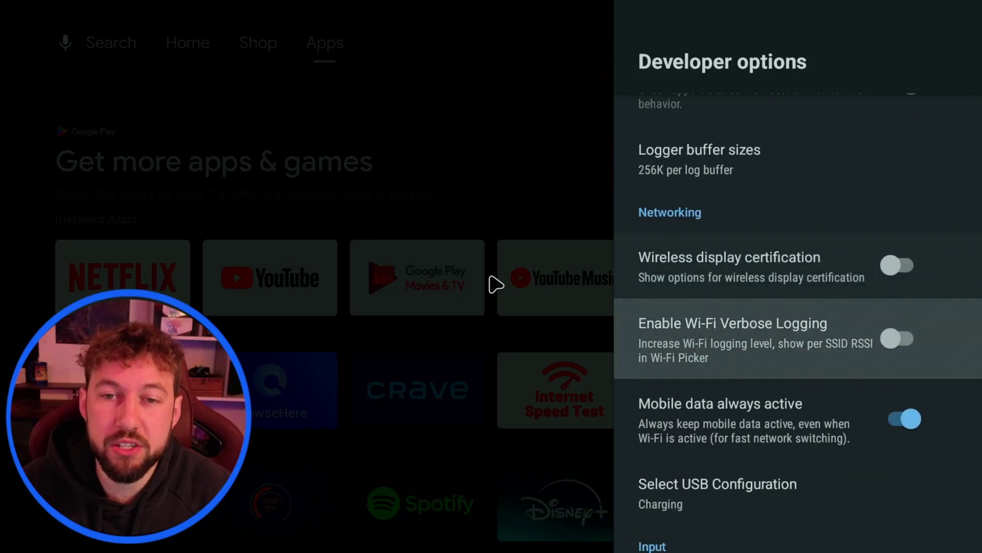
key("Down")
key("Down")
key("Down")
key("Down")
key("Down")
key("Down")
key("Down")
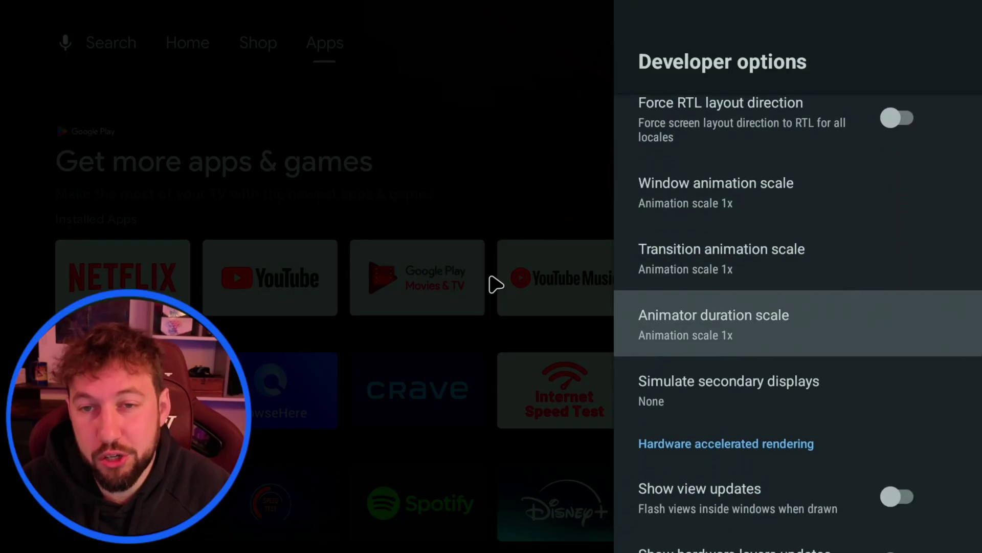
key("Up")
key("Up")
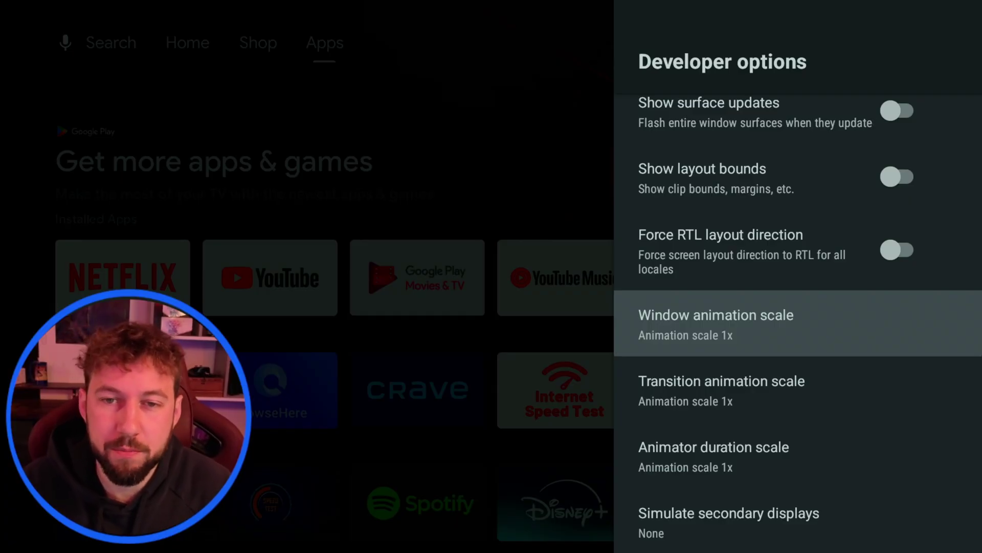
- Set Window animation scale to Animation off
key("Down")
key("Up")
key("Down")
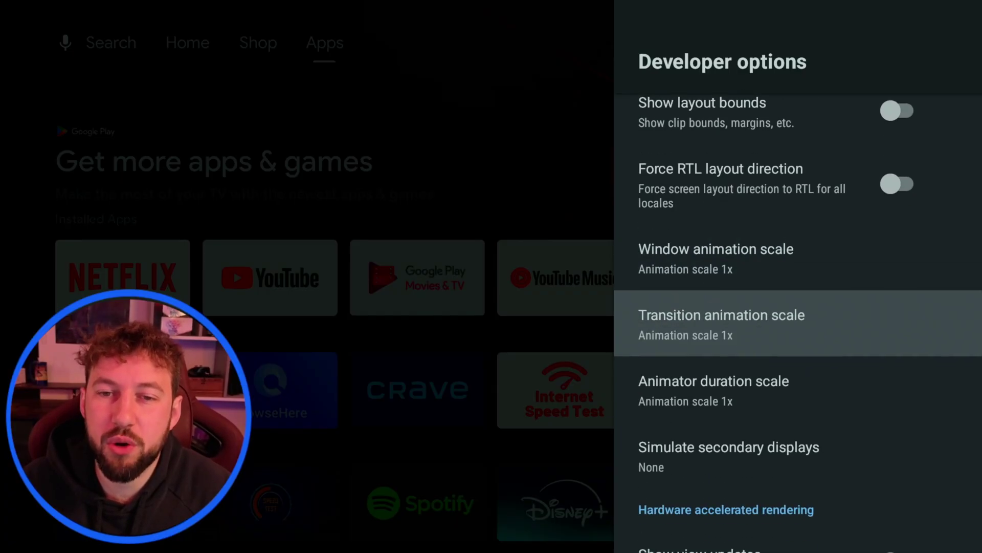
key("Down")
key("Up")
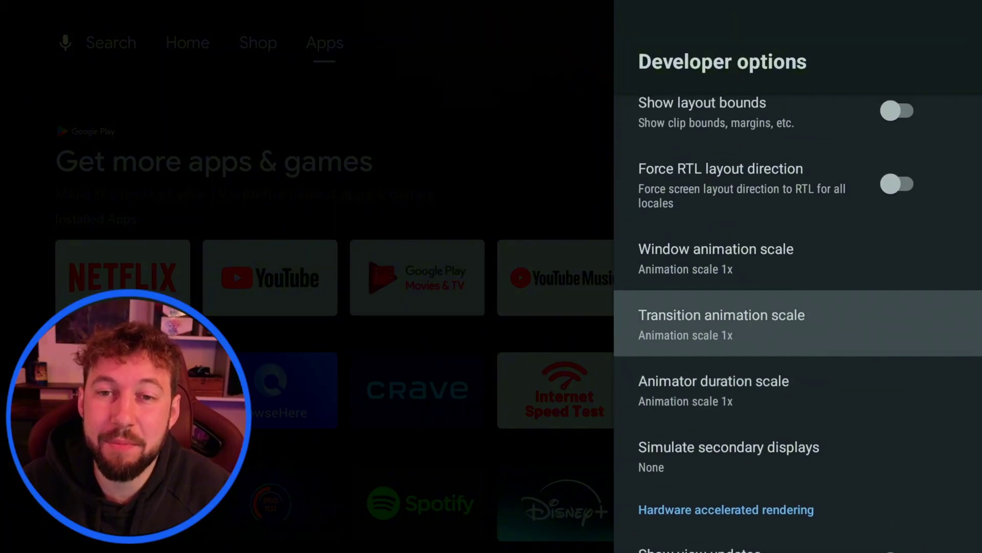
key("Up")
key("Return")
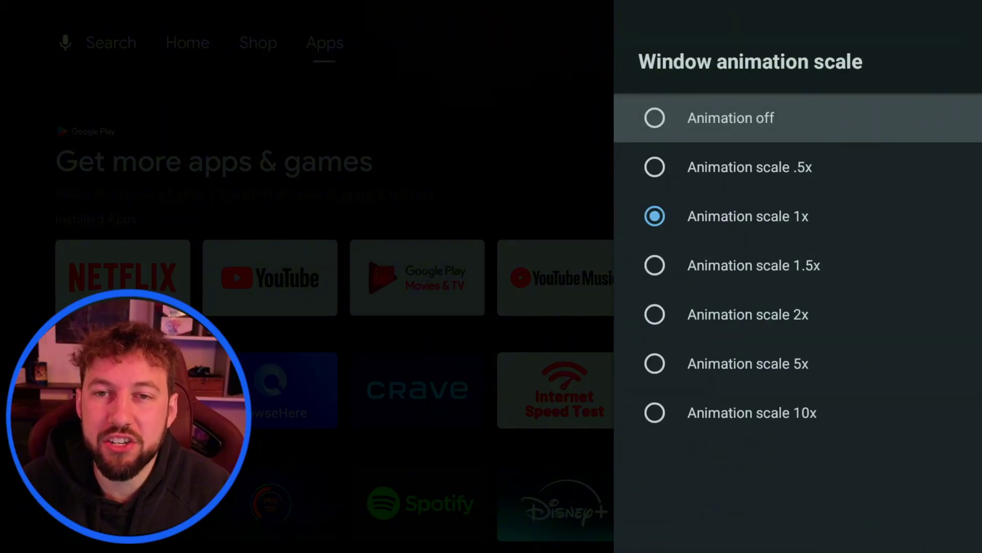
key("Return")
- Turn off Transition animation scale and Animator duration scale
key("Down")
key("Return")
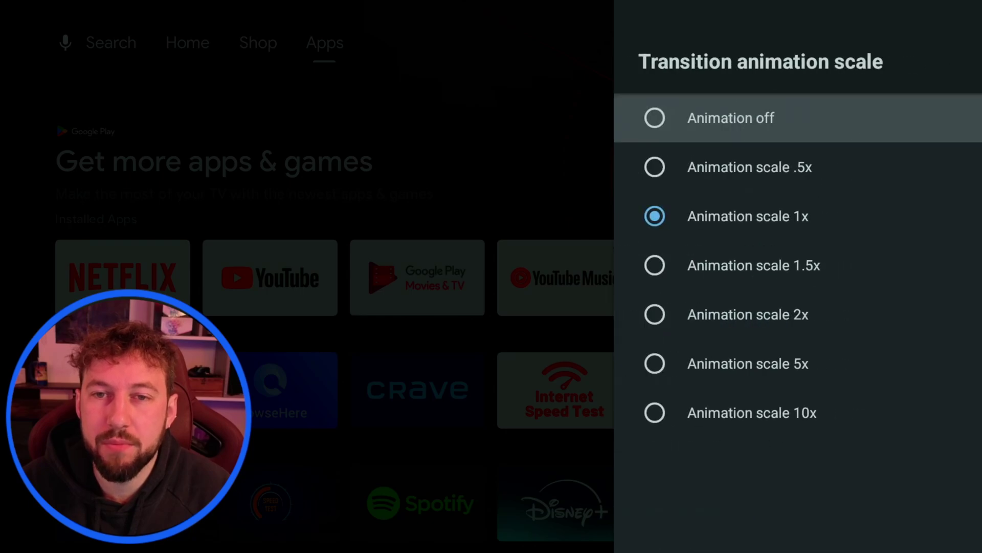
key("Return")
key("Down")
key("Return")
key("Return")
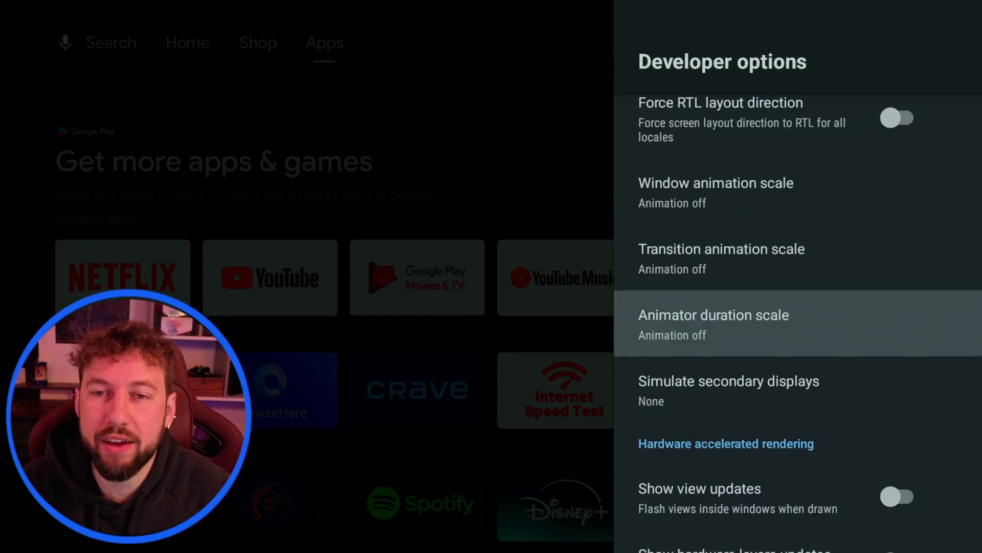
key("Up")
- Recheck the transition and window scales, then set Window animation scale to 10x
key("Return")
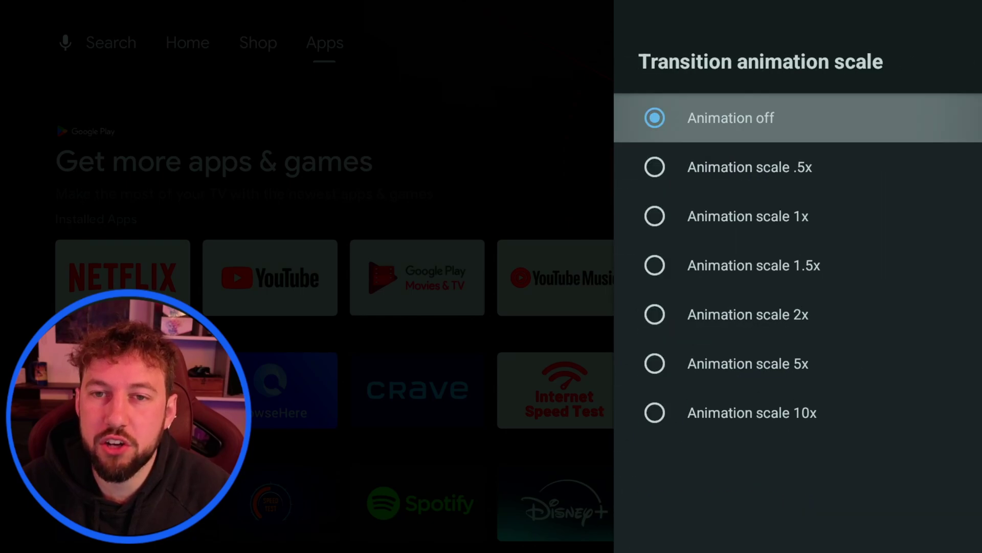
key("Return")
key("Up")
key("Return")
key("Return")
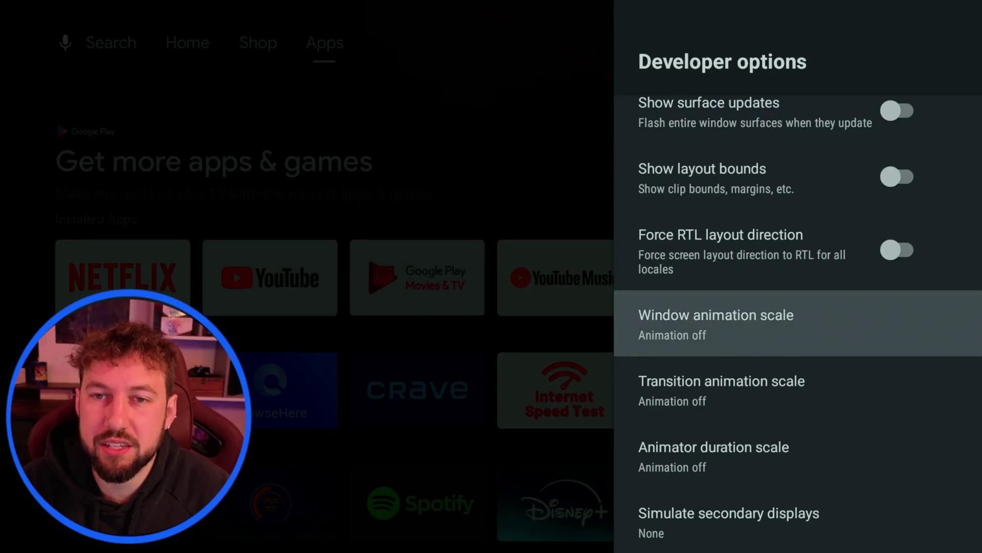
key("Return")
key("Down")
key("Down")
key("Down")
key("Down")
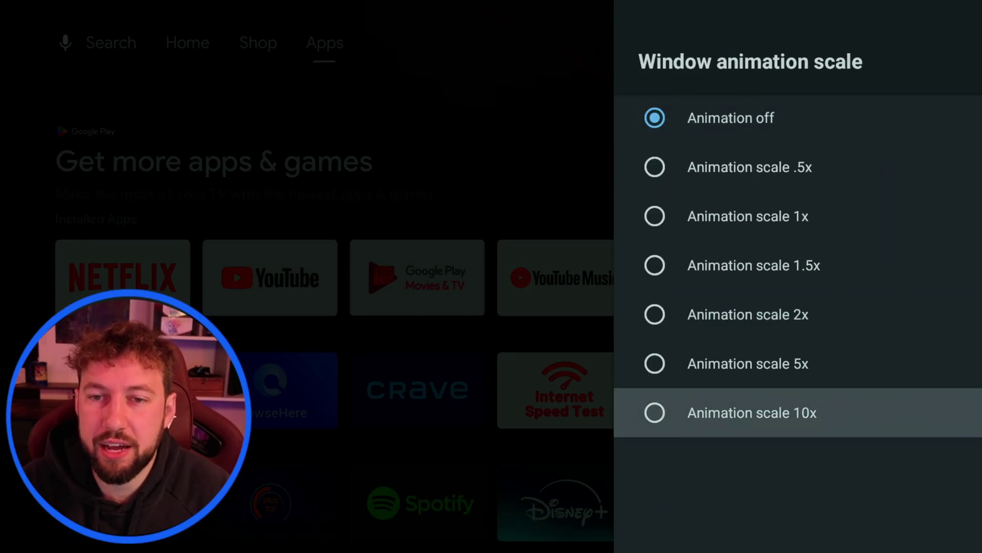
key("Return")
key("Down")
- Set Transition animation scale to 10x
key("Return")
key("Down")
key("Down")
key("Down")
key("Down")
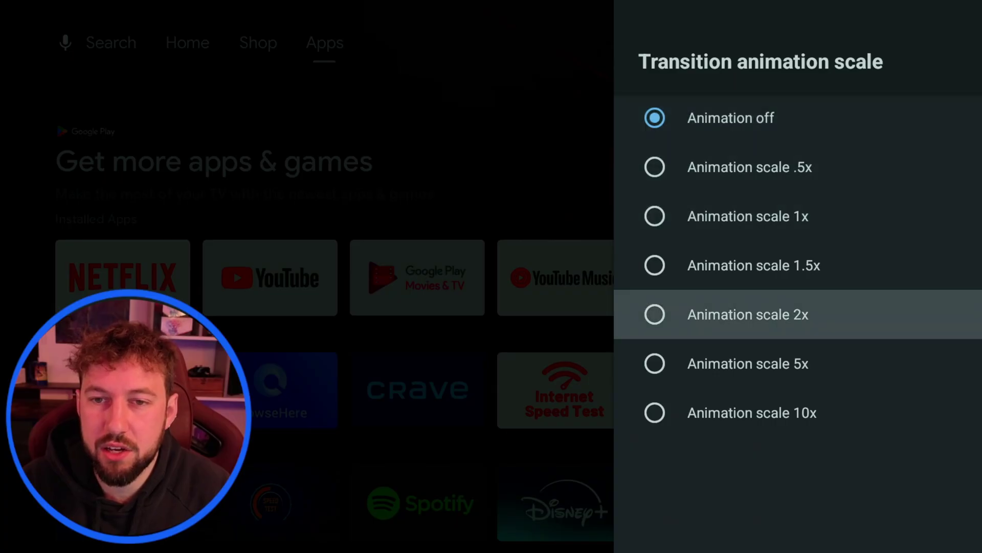
key("Down")
key("Down")
key("Return")
key("Down")
key("Return")
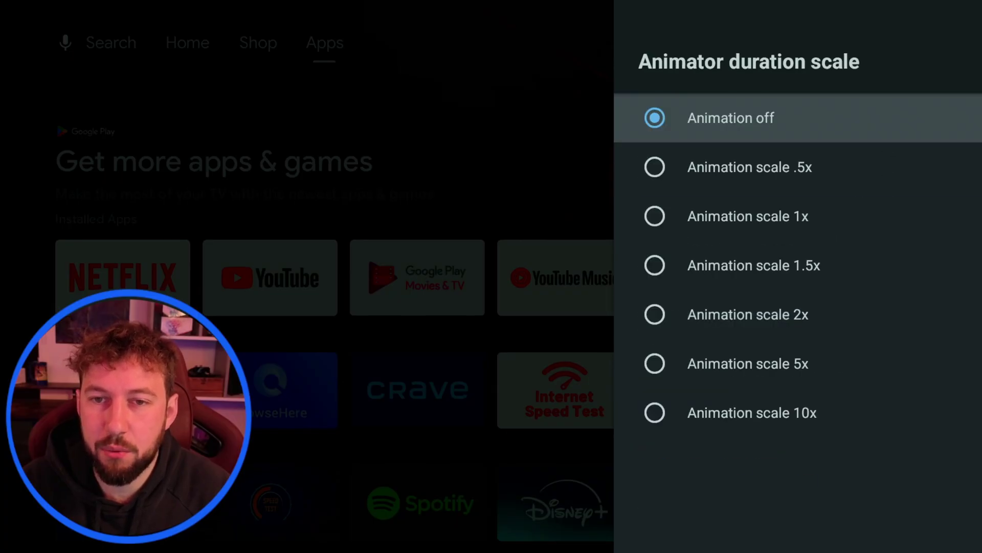
key("Down")
key("Down")
key("Down")
key("Down")
key("Down")
key("Down")
key("Return")
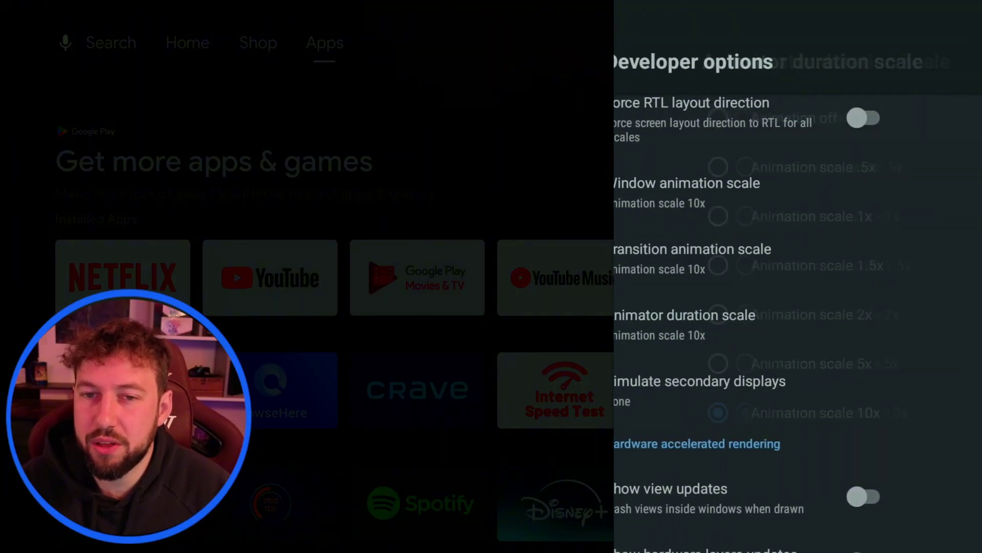
- Return Animator duration scale to Animation off and revisit the transition and window scale choices
key("Return")
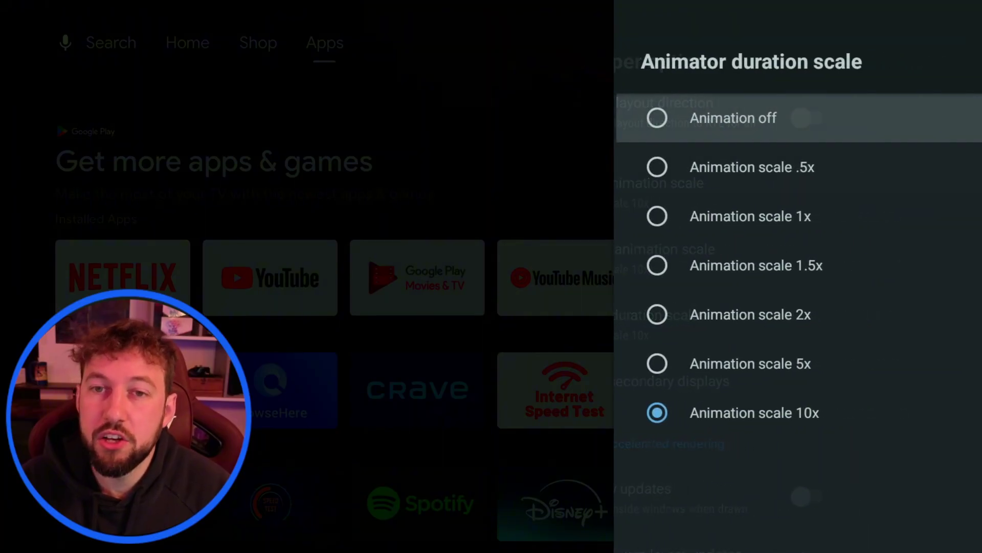
key("Down")
key("Up")
key("Return")
key("Up")
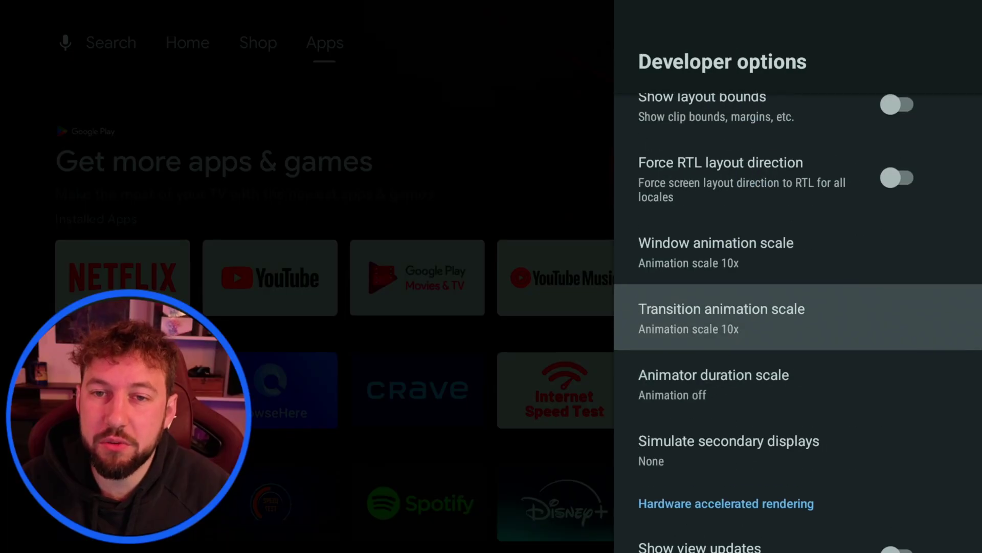
key("Return")
key("Return")
key("Up")
key("Return")
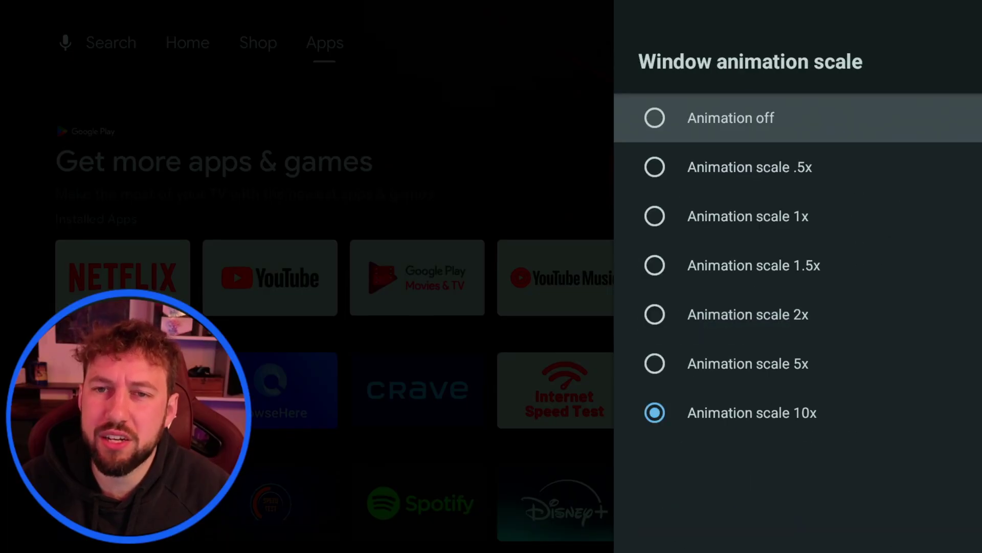
key("Return")
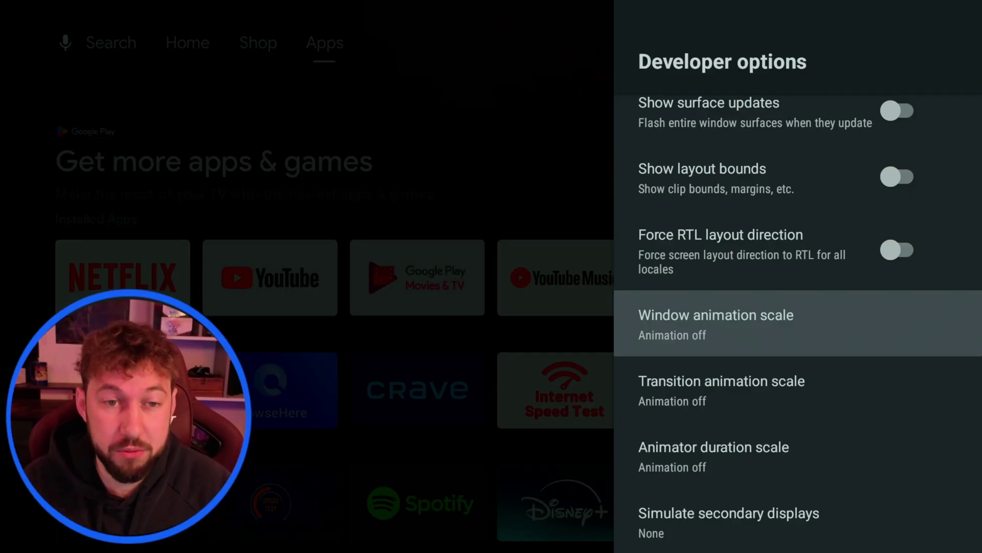
- Set Background process limit to At most 1 process, then review its choices again
key("Down")
key("Down")
key("Down")
key("Down")
key("Down")
key("Down")
key("Down")
key("Down")
key("Down")
key("Down")
key("Down")
key("Down")
key("Down")
key("Down")
key("Down")
key("Down")
key("Down")
key("Down")
key("Down")
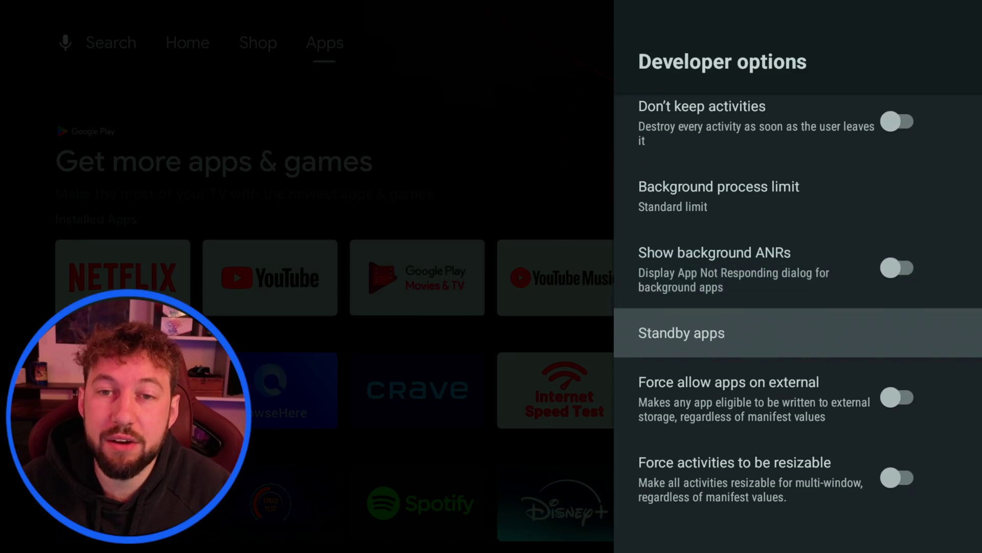
key("Up")
key("Up")
key("Return")
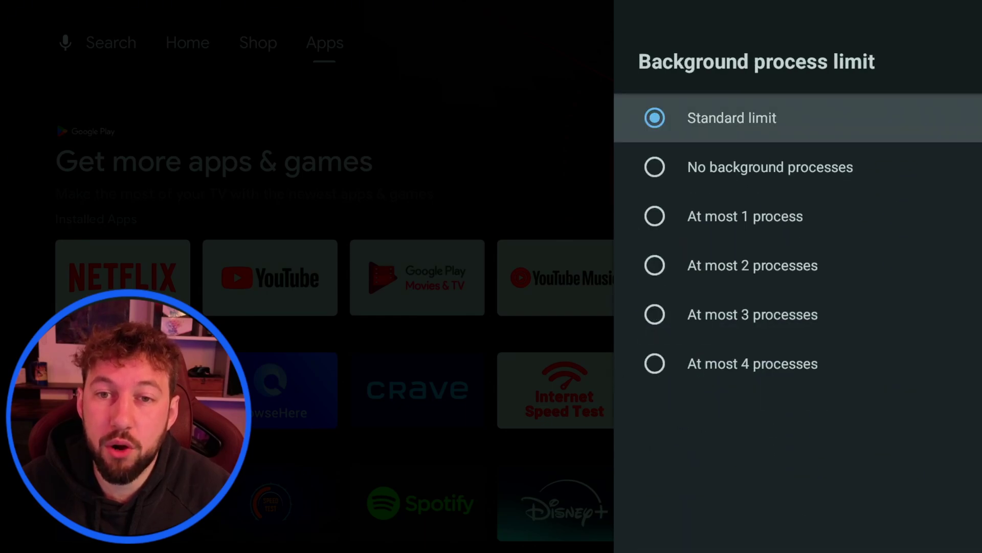
key("Down")
key("Down")
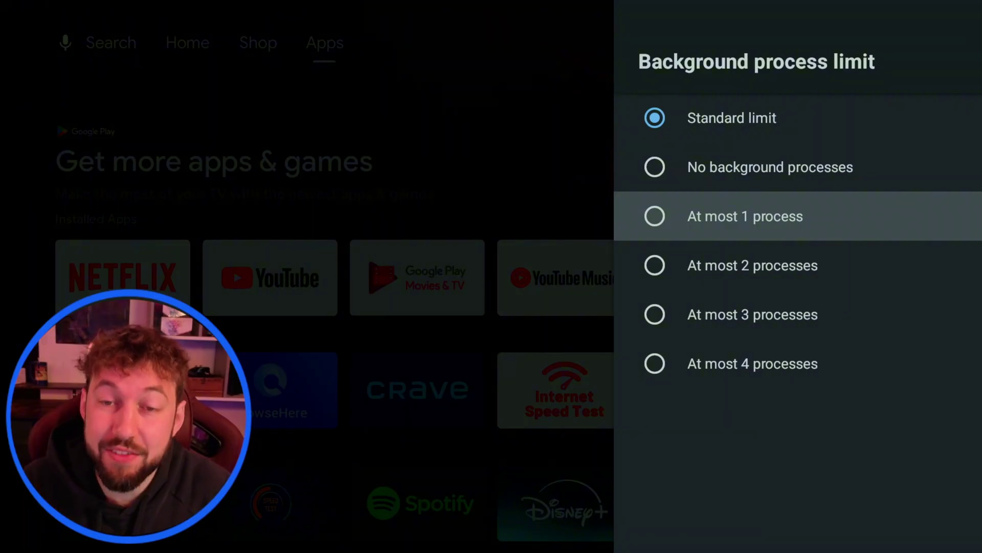
key("Up")
key("Up")
key("Down")
key("Down")
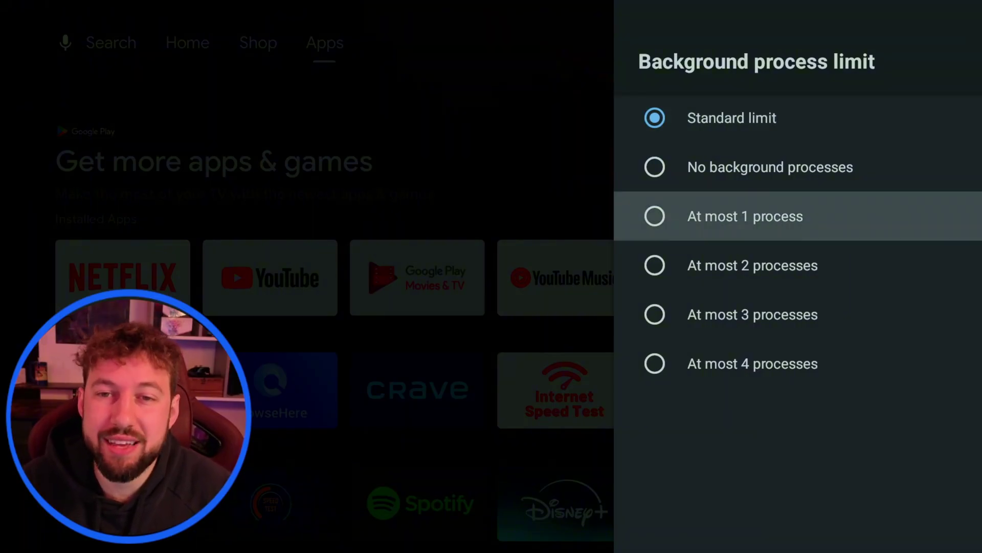
key("Return")
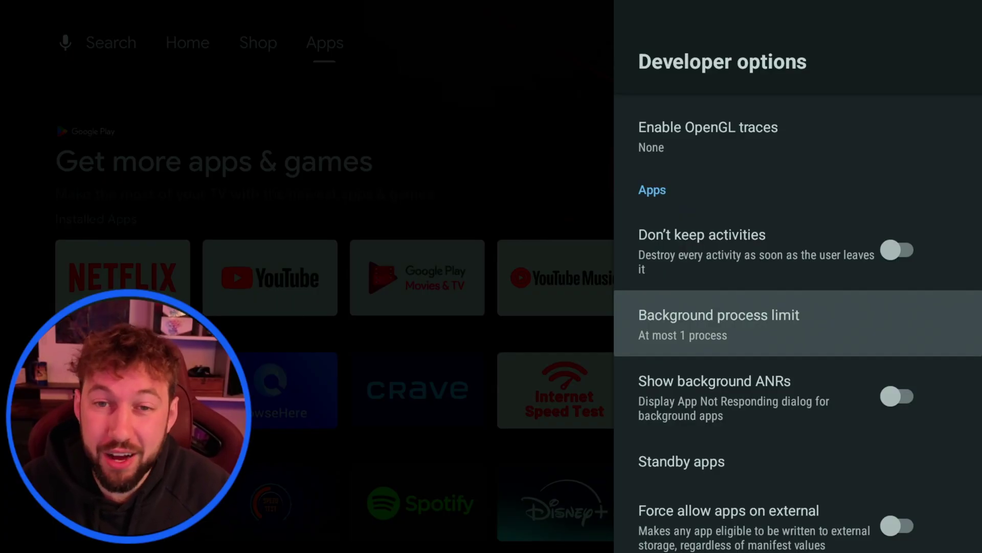
key("Return")
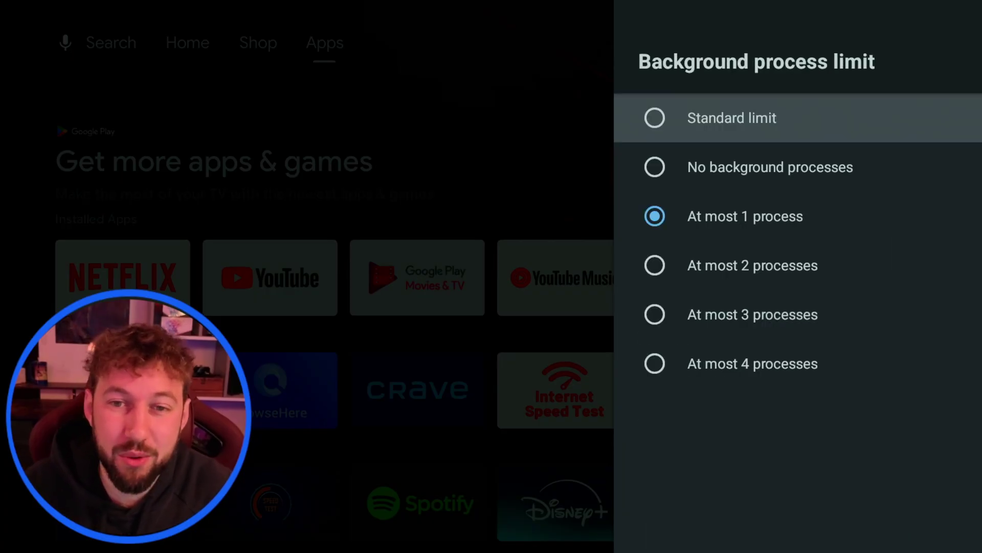
key("Down")
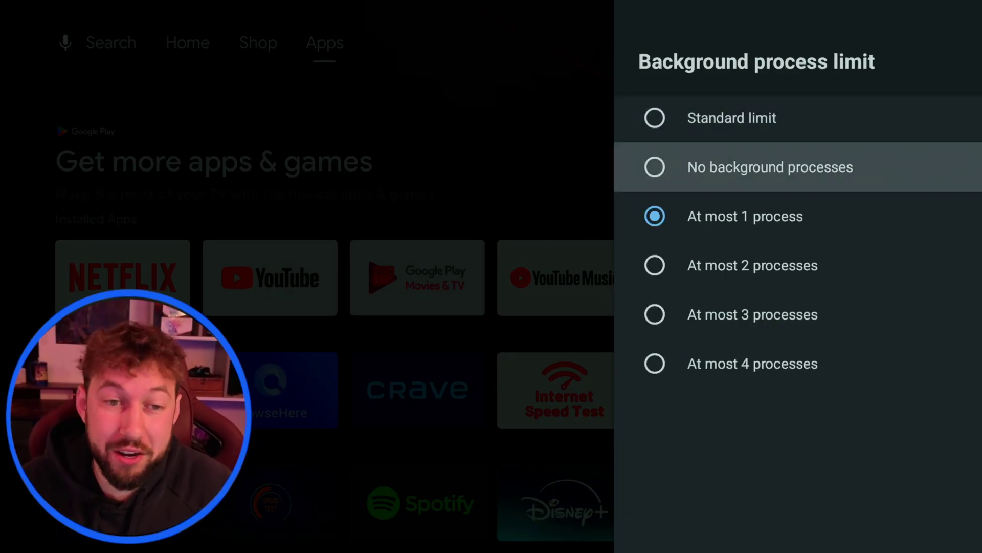